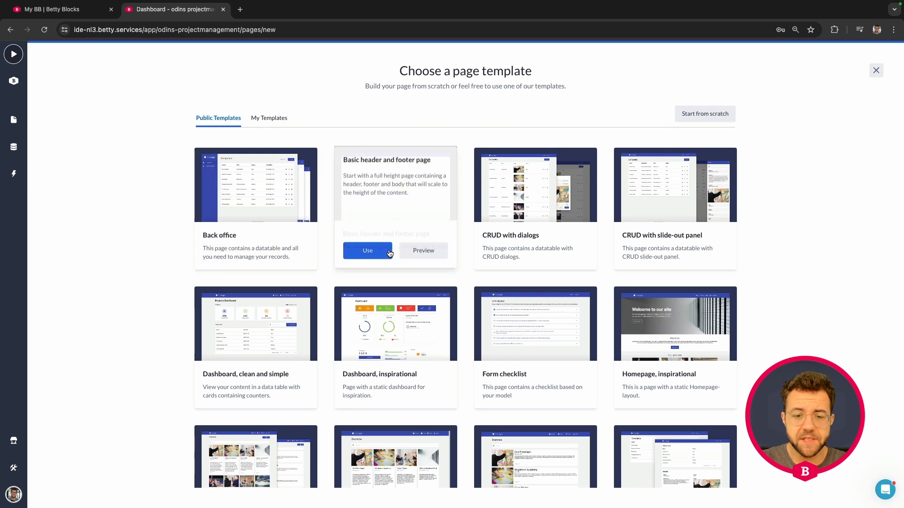
# Step: Browse the public page templates and preview "Overview, card and list view", switching its sample content to the list layout
pyautogui.scroll(-2, 389, 249)
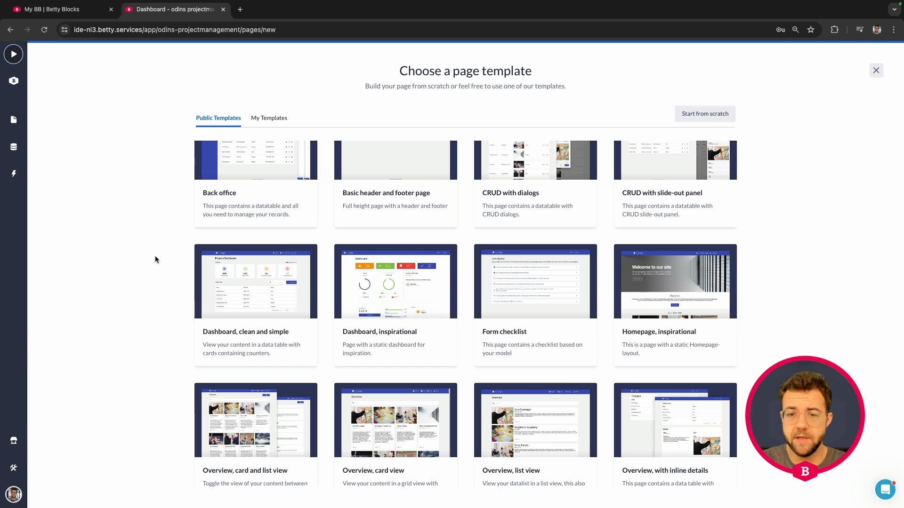
pyautogui.scroll(-2, 576, 272)
pyautogui.scroll(-5, 576, 272)
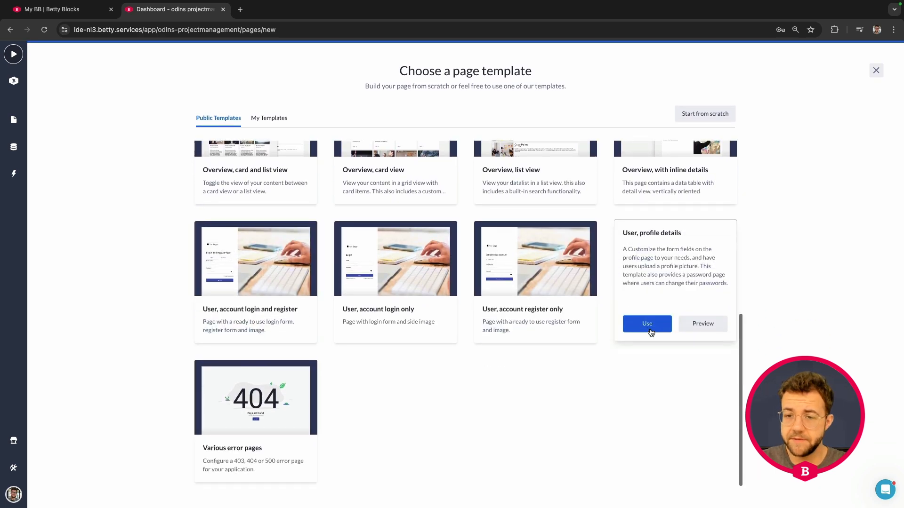
pyautogui.scroll(5, 649, 325)
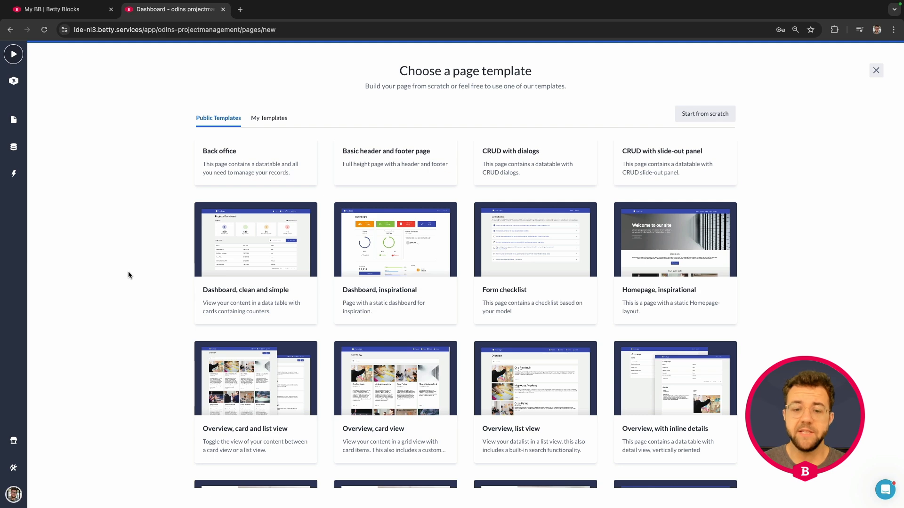
pyautogui.scroll(-2, 256, 310)
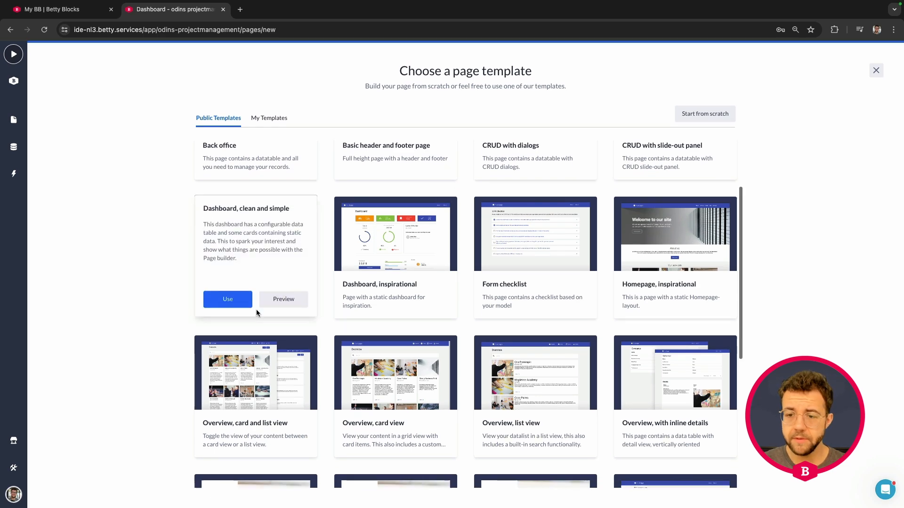
pyautogui.click(282, 365)
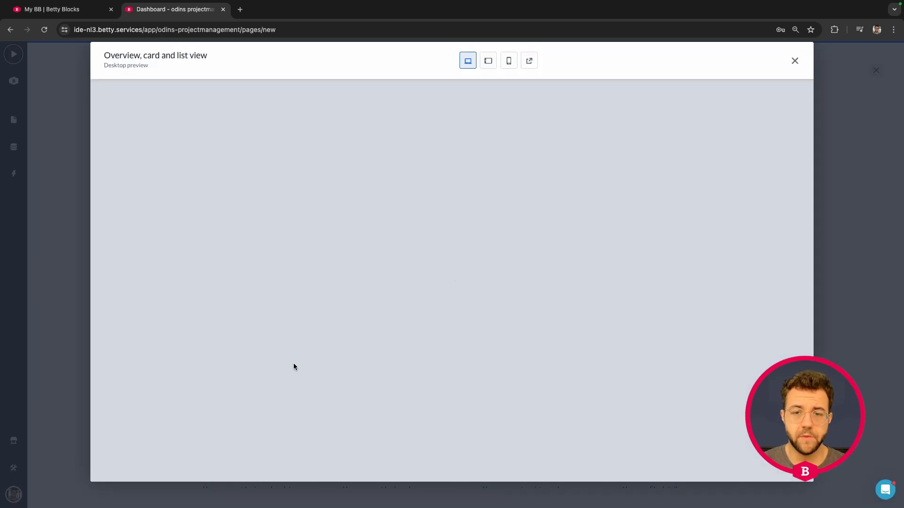
pyautogui.scroll(-4, 385, 210)
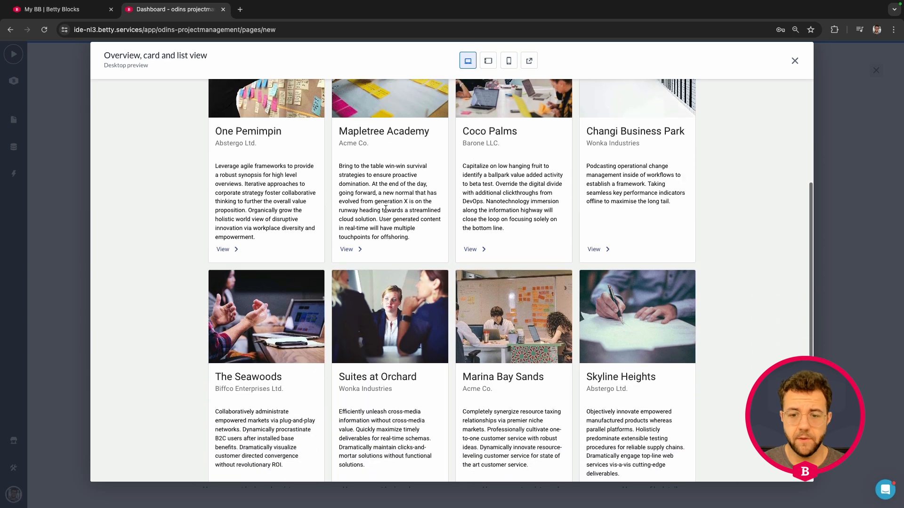
pyautogui.scroll(4, 386, 209)
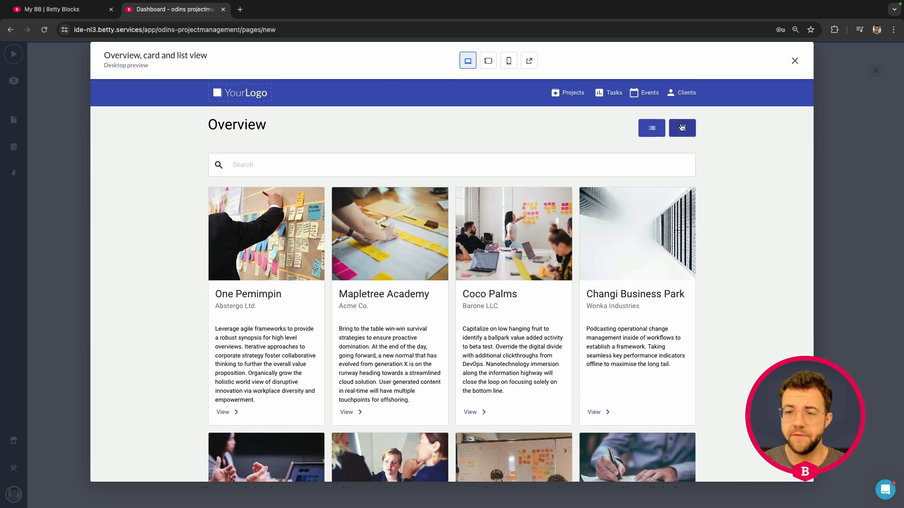
pyautogui.click(652, 128)
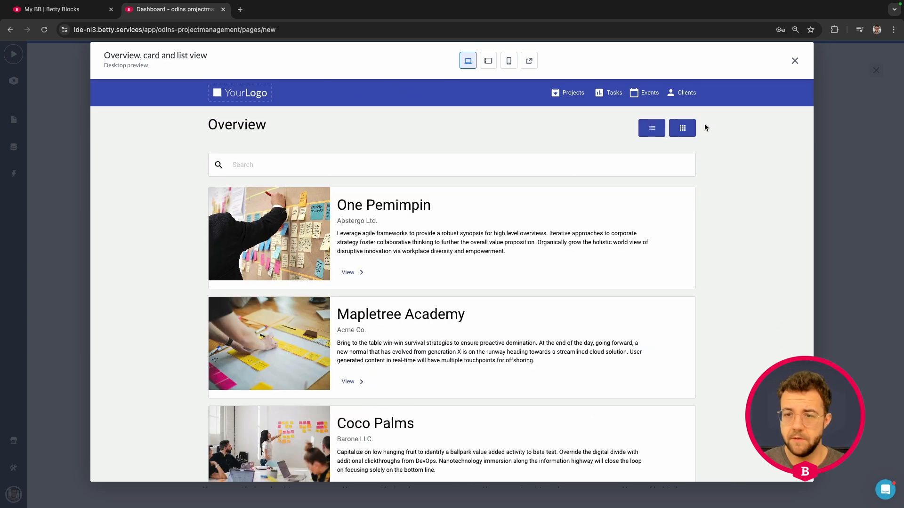
pyautogui.click(795, 63)
# Step: Preview the "Overview, card view" and "Overview, list view" templates and close each preview
pyautogui.moveTo(443, 326)
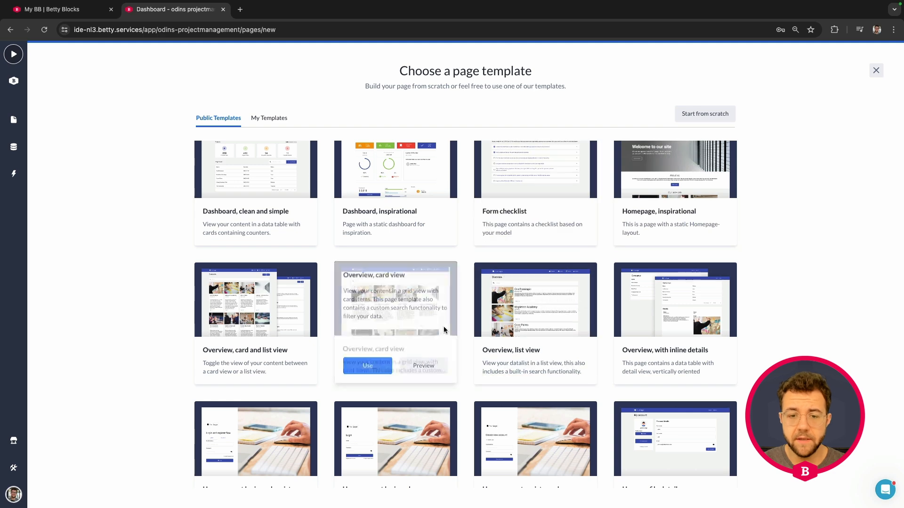
pyautogui.click(424, 367)
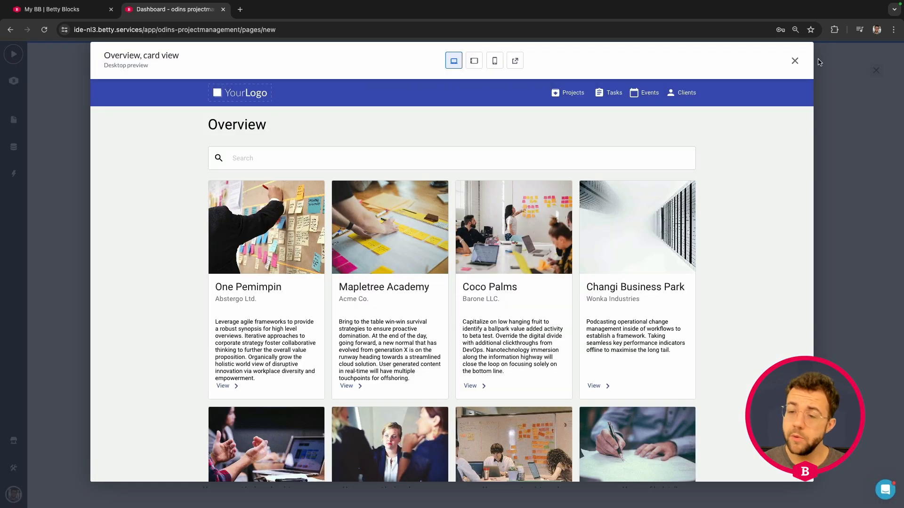
pyautogui.click(795, 61)
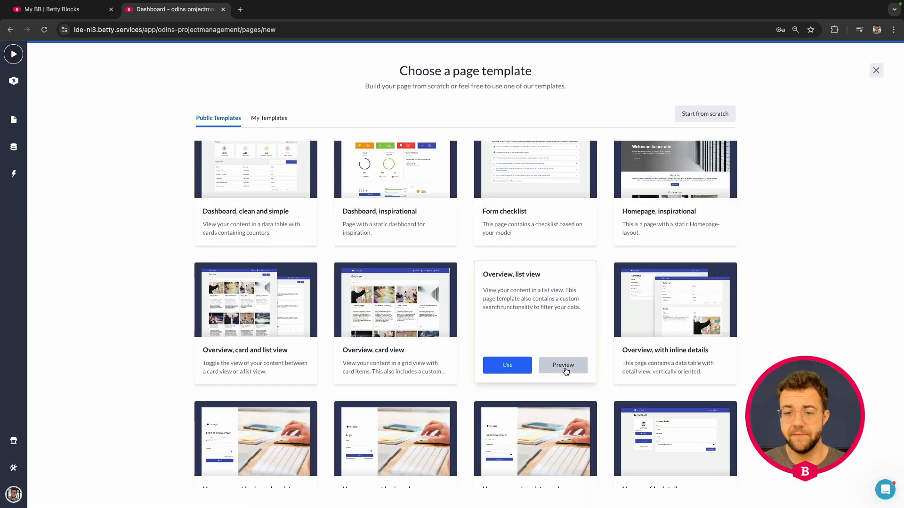
pyautogui.click(563, 366)
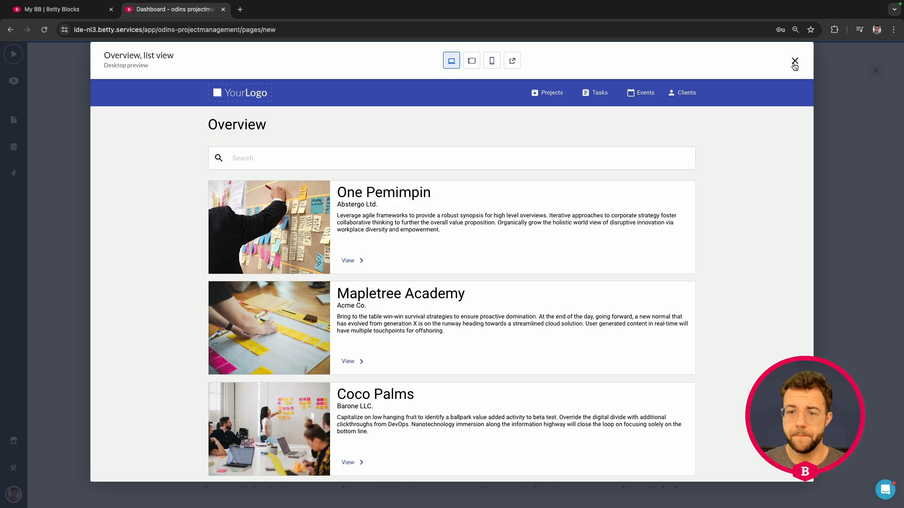
pyautogui.click(795, 61)
# Step: Preview the "Overview, with inline details" template and view the details of the One Pemimpin and Coco Palms records
pyautogui.moveTo(644, 294)
pyautogui.click(702, 365)
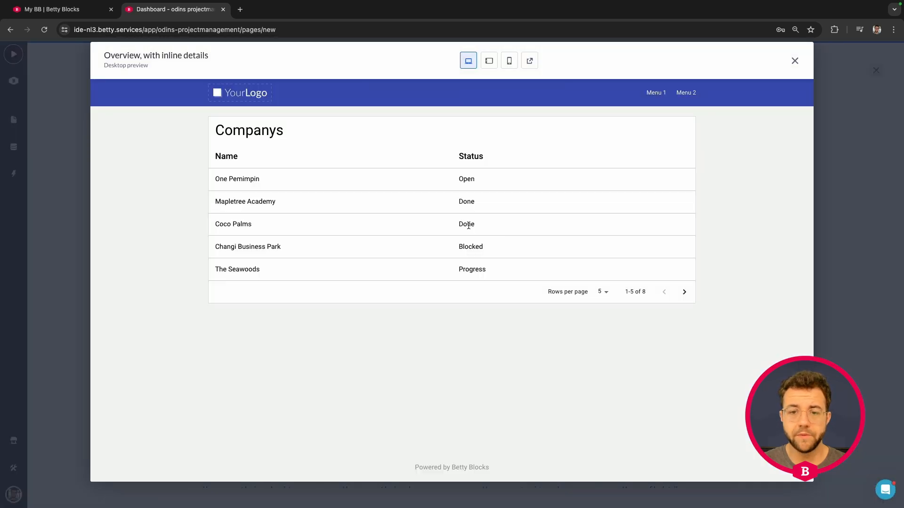
pyautogui.scroll(-2, 310, 178)
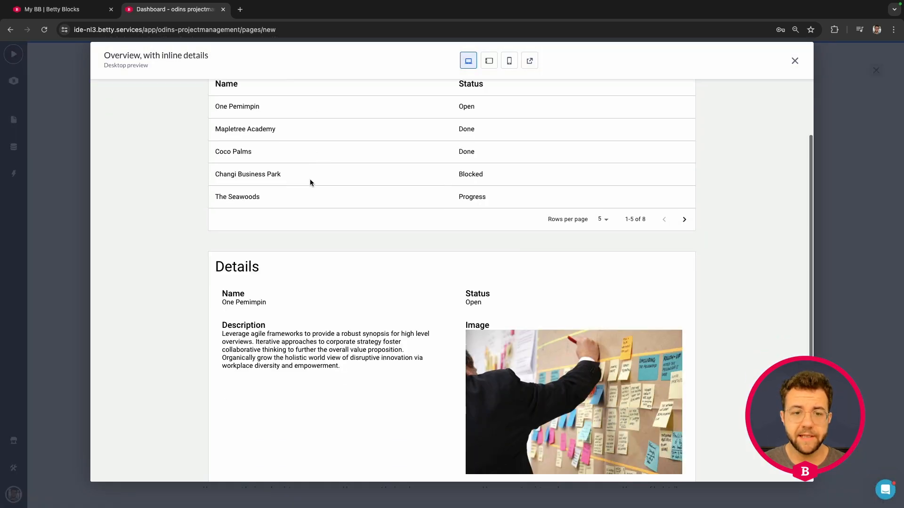
pyautogui.click(313, 124)
pyautogui.click(295, 224)
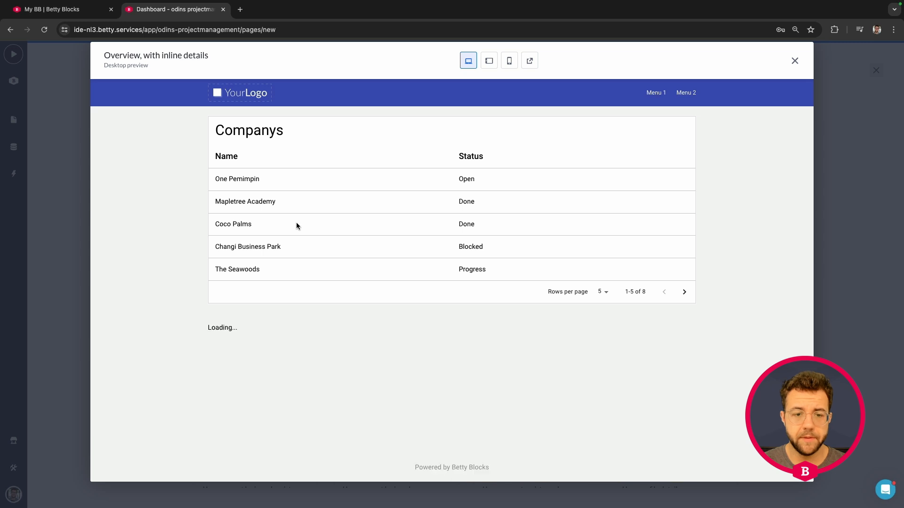
pyautogui.scroll(-2, 598, 208)
pyautogui.scroll(2, 598, 199)
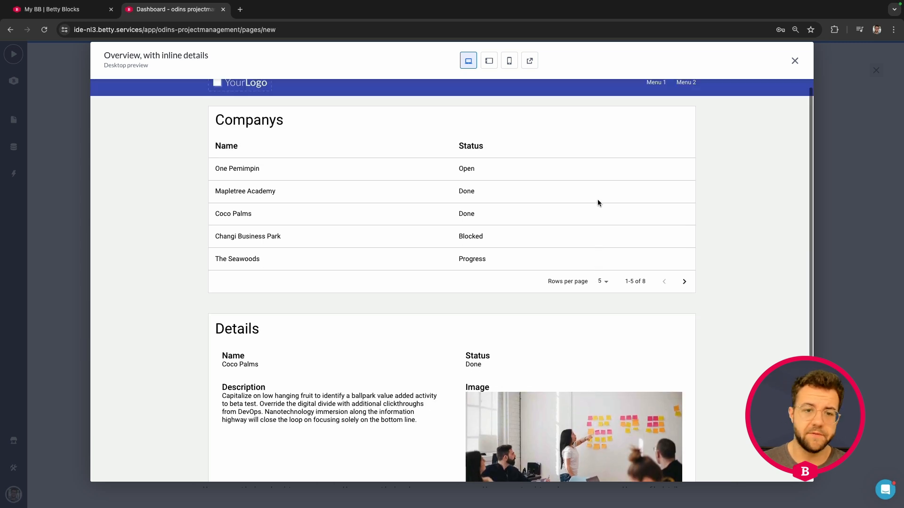
pyautogui.click(795, 61)
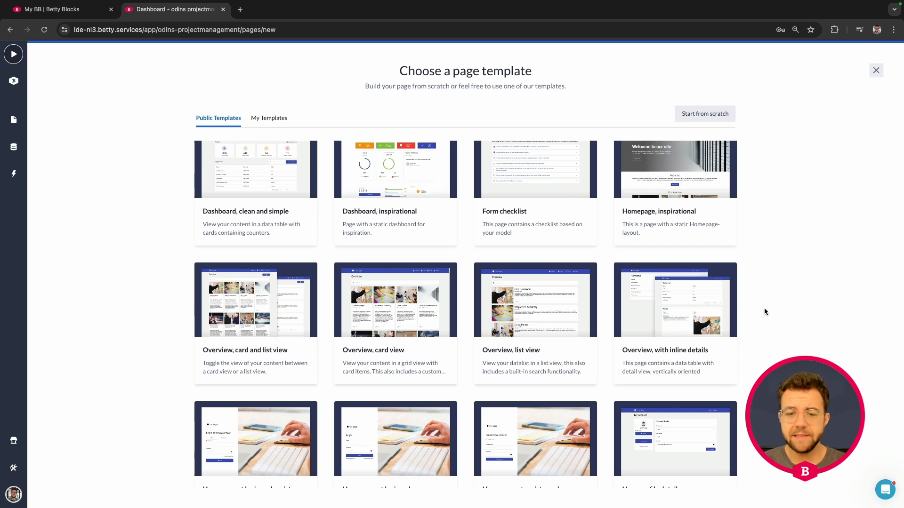
# Step: Start a new page from the "Overview, card view" template and name it "project overview"
pyautogui.moveTo(410, 319)
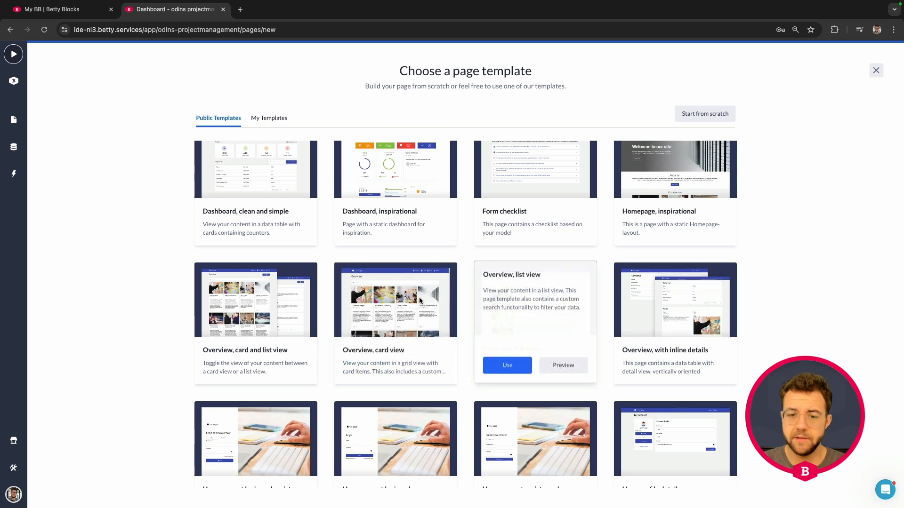
pyautogui.moveTo(558, 297)
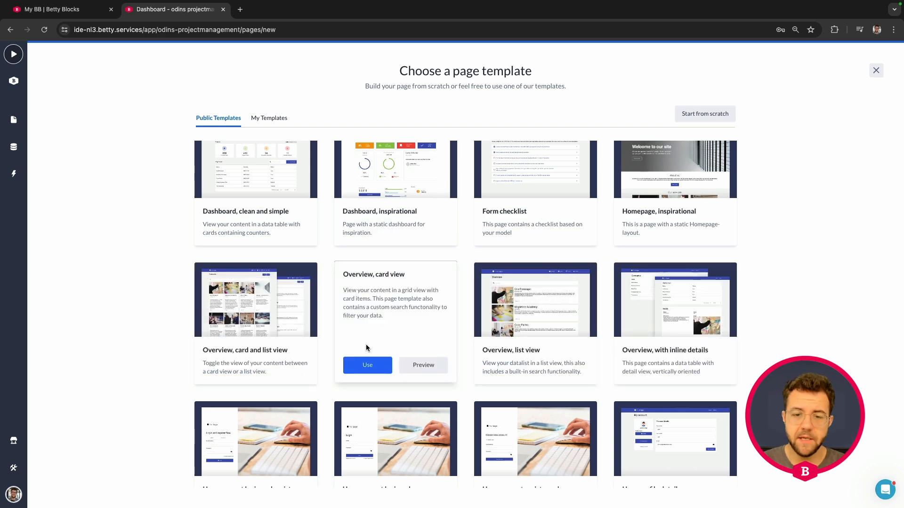
pyautogui.click(366, 360)
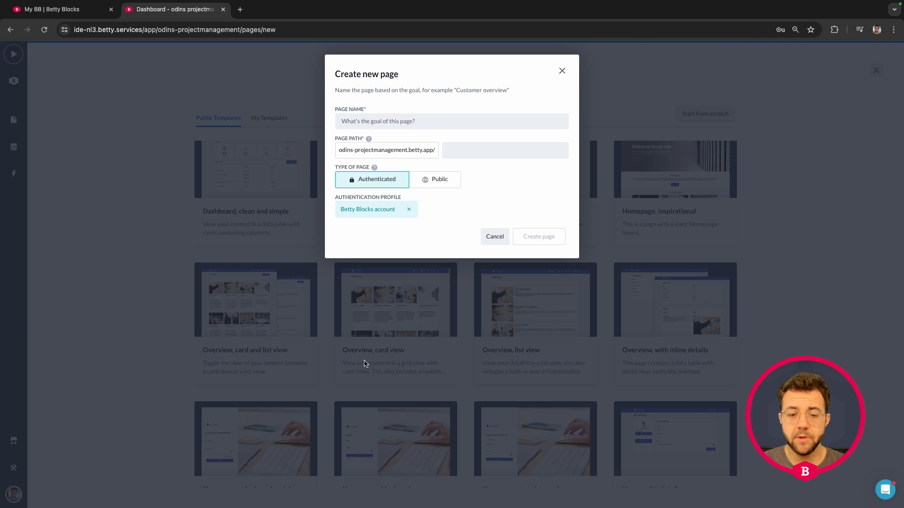
pyautogui.click(423, 121)
pyautogui.write('proje')
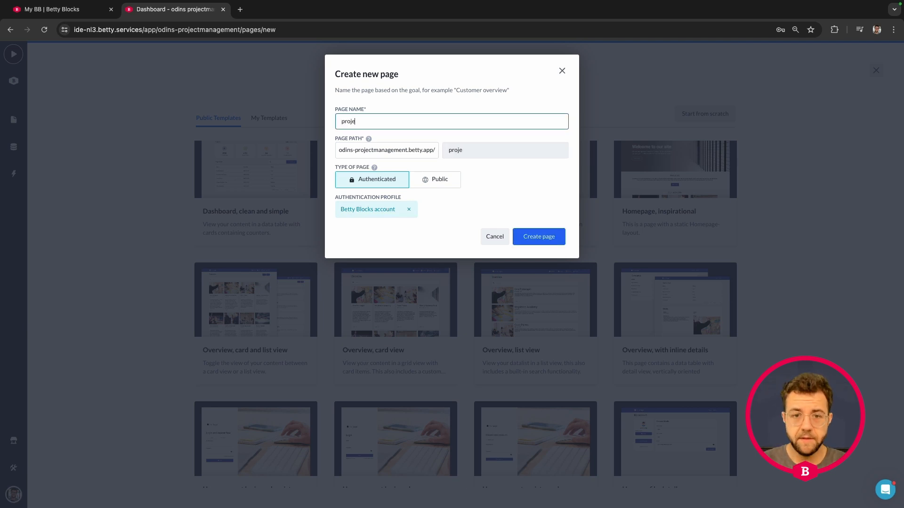
pyautogui.write('ct overvi')
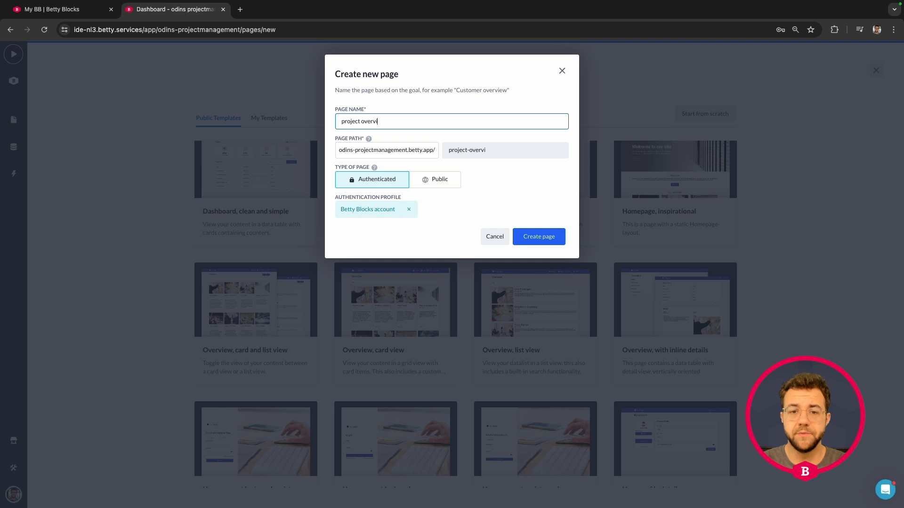
pyautogui.write('view')
pyautogui.press('BackSpace')
pyautogui.press('BackSpace')
pyautogui.press('BackSpace')
pyautogui.press('BackSpace')
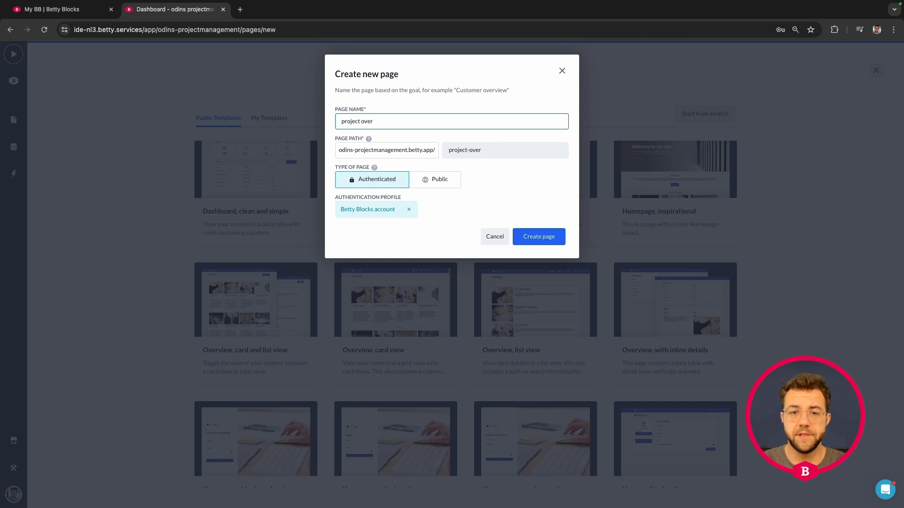
pyautogui.write('view')
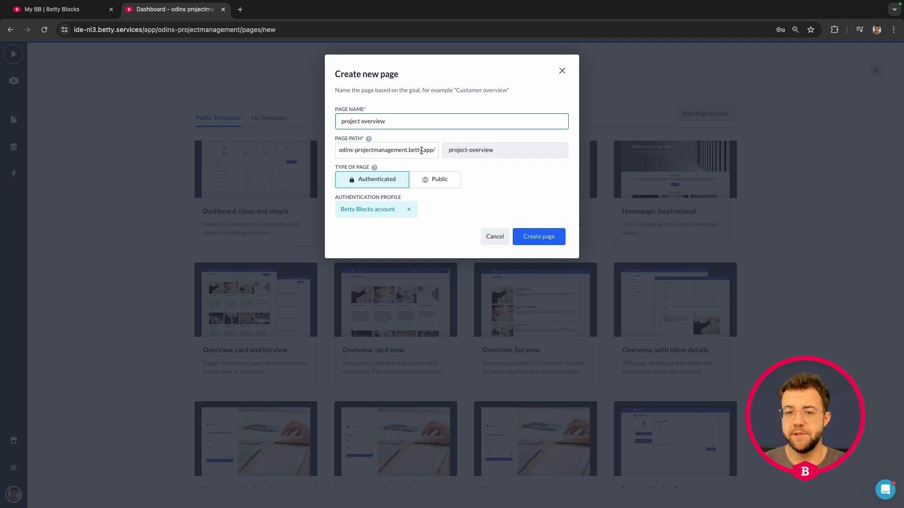
# Step: Shorten the new page's path to "project"
pyautogui.click(518, 149)
pyautogui.press('BackSpace')
pyautogui.press('BackSpace')
pyautogui.press('BackSpace')
pyautogui.press('BackSpace')
pyautogui.press('BackSpace')
pyautogui.press('BackSpace')
pyautogui.press('BackSpace')
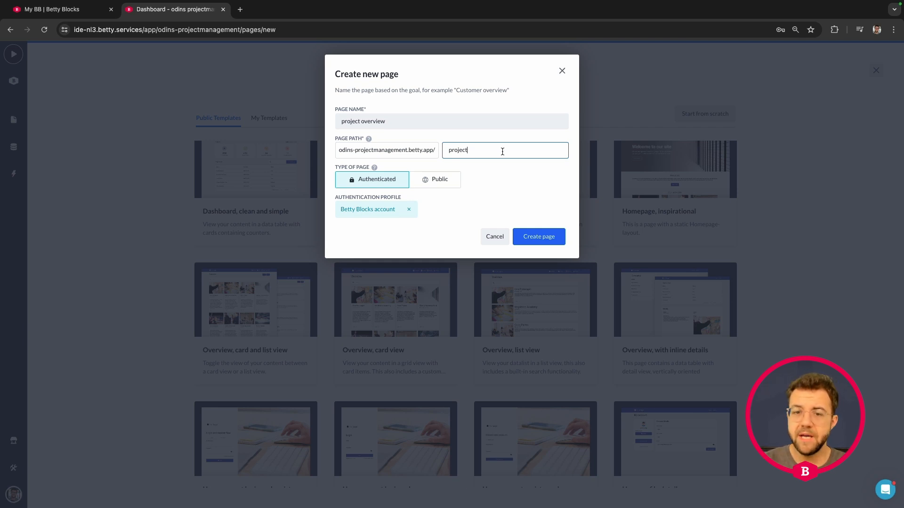
pyautogui.write('/cr')
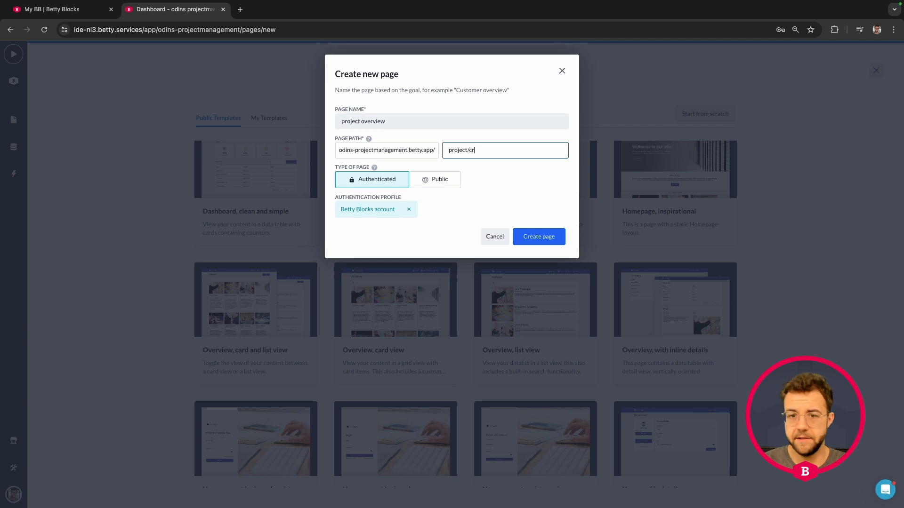
pyautogui.write('eate')
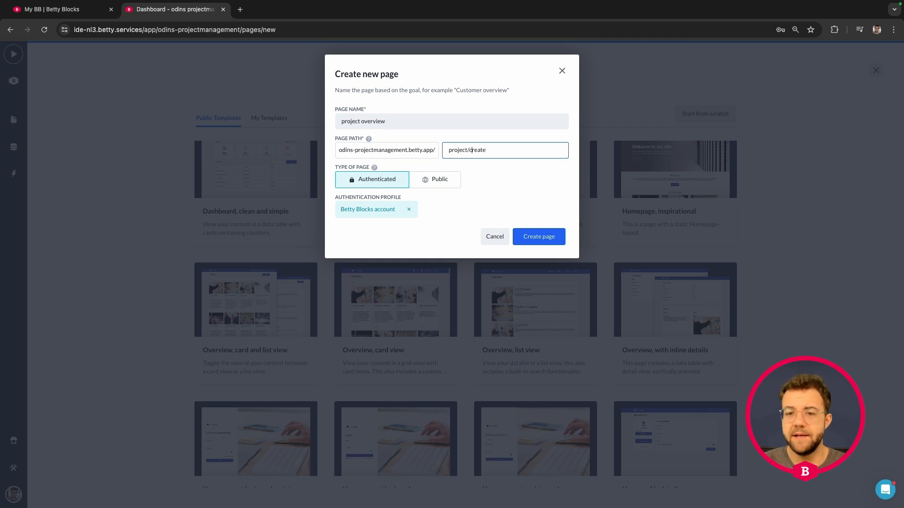
pyautogui.write('s')
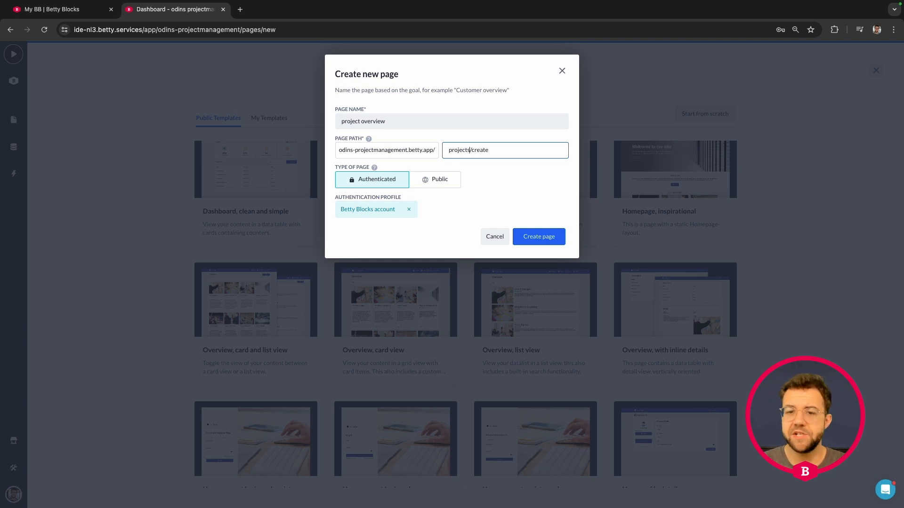
pyautogui.press('BackSpace')
pyautogui.press('End')
pyautogui.press('BackSpace')
pyautogui.press('BackSpace')
pyautogui.press('BackSpace')
pyautogui.press('BackSpace')
pyautogui.press('BackSpace')
pyautogui.press('BackSpace')
pyautogui.press('BackSpace')
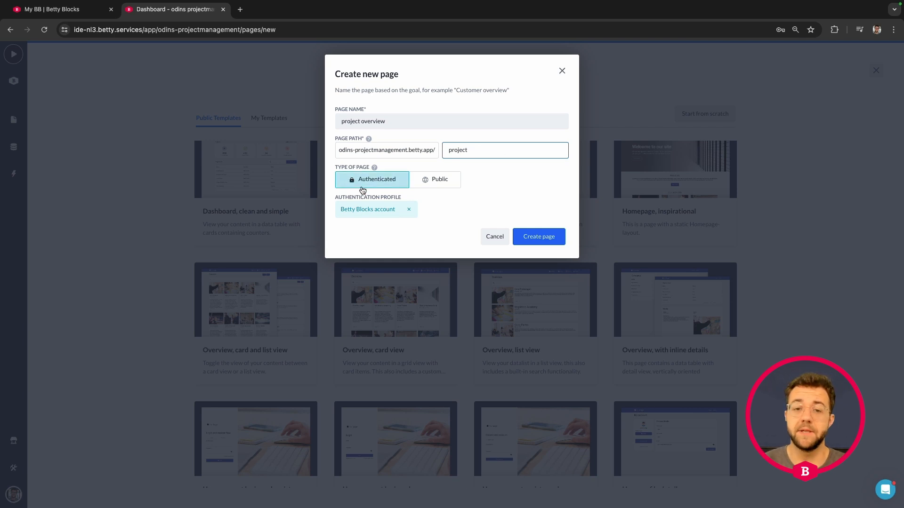
# Step: Create the page and accept the Top menu and Footer partials for the card view
pyautogui.click(554, 238)
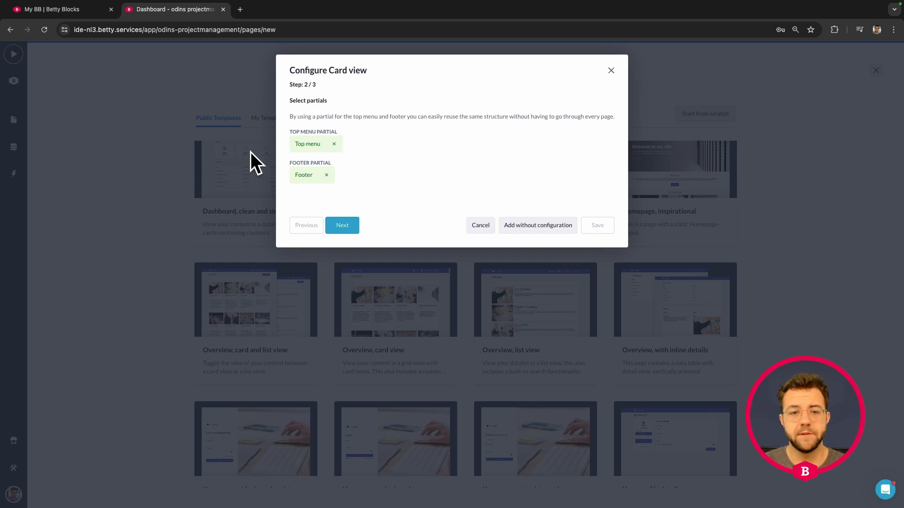
pyautogui.click(311, 148)
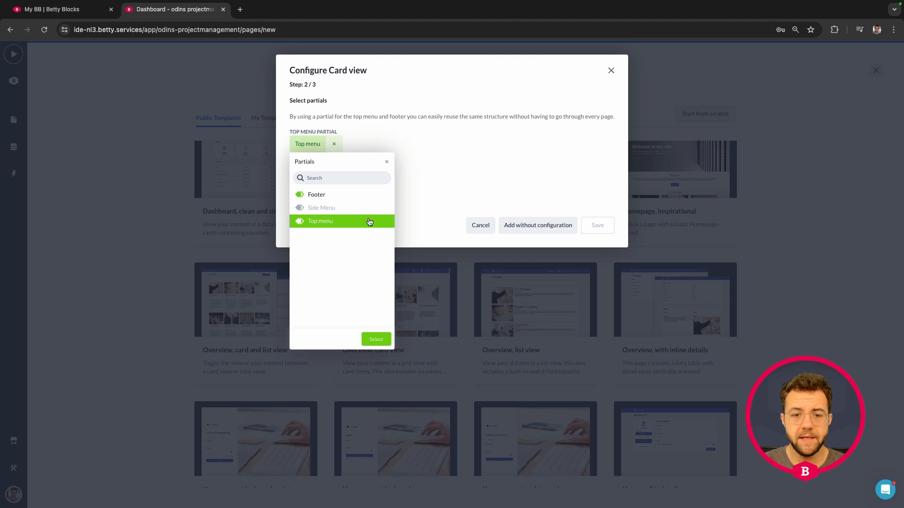
pyautogui.click(387, 161)
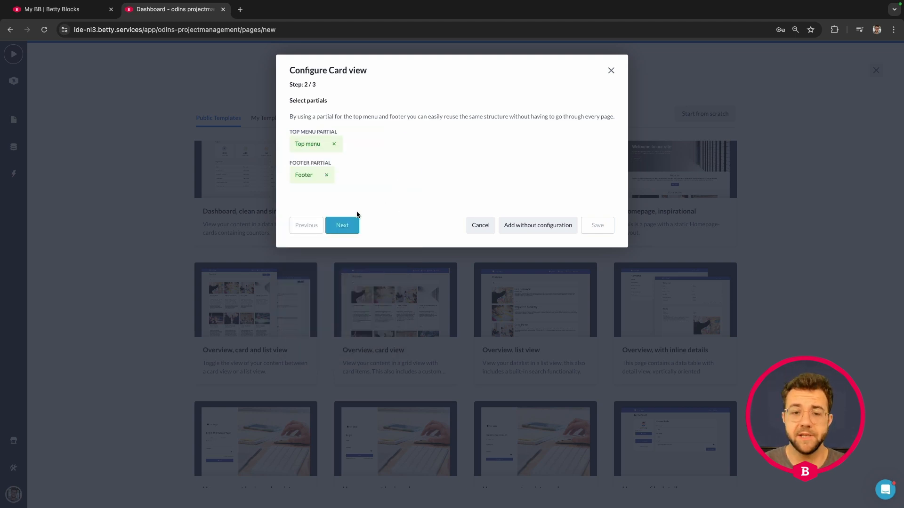
pyautogui.click(351, 226)
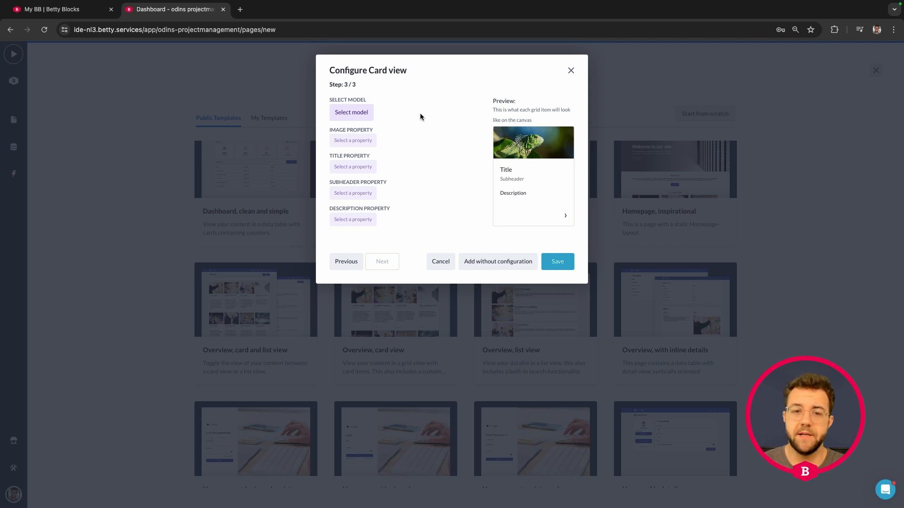
# Step: Create a new model named "Project" and select it as the card view's model
pyautogui.click(360, 115)
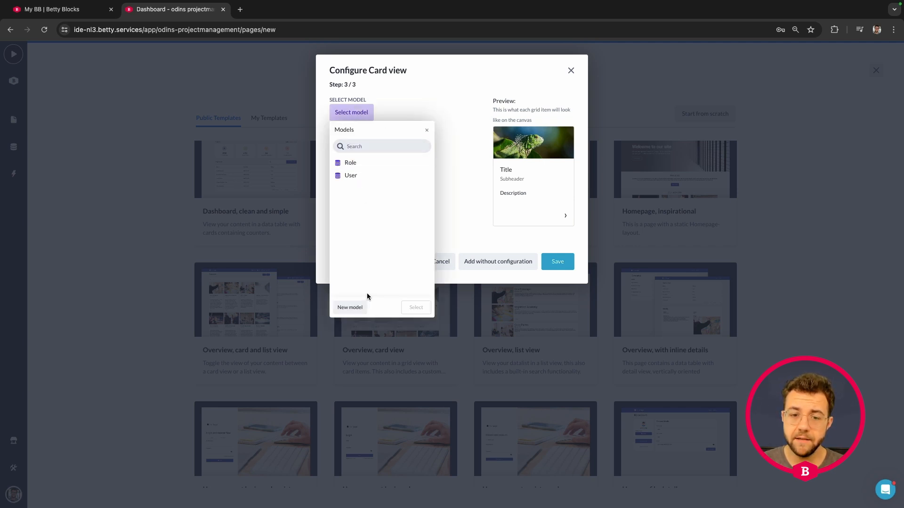
pyautogui.click(382, 112)
pyautogui.click(360, 116)
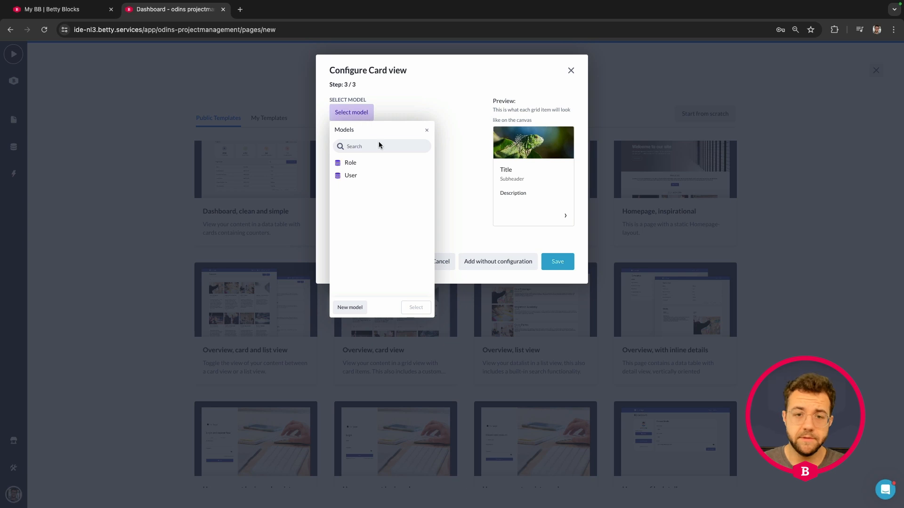
pyautogui.click(351, 307)
pyautogui.click(419, 111)
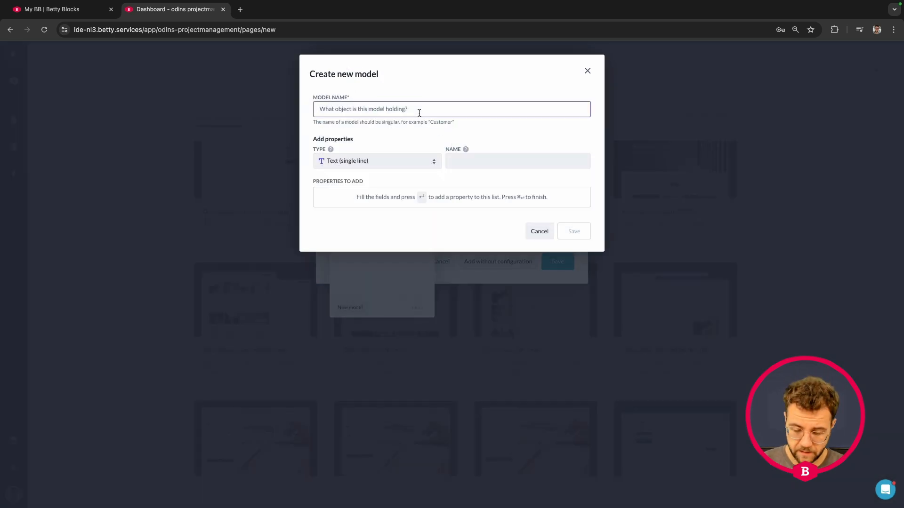
pyautogui.write('Project')
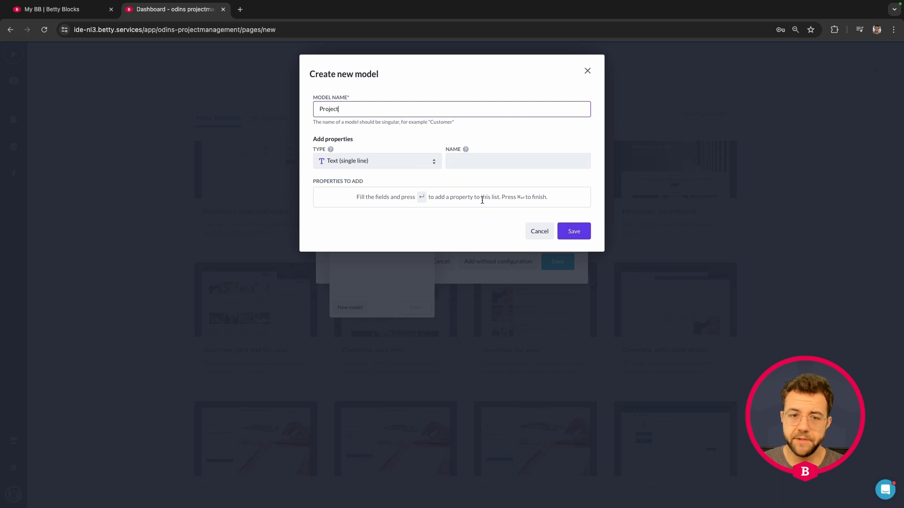
pyautogui.click(571, 230)
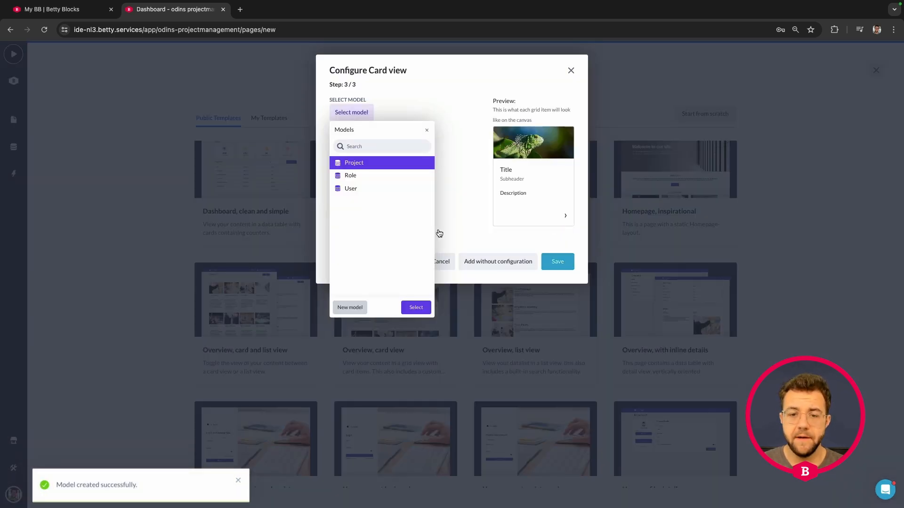
pyautogui.click(416, 307)
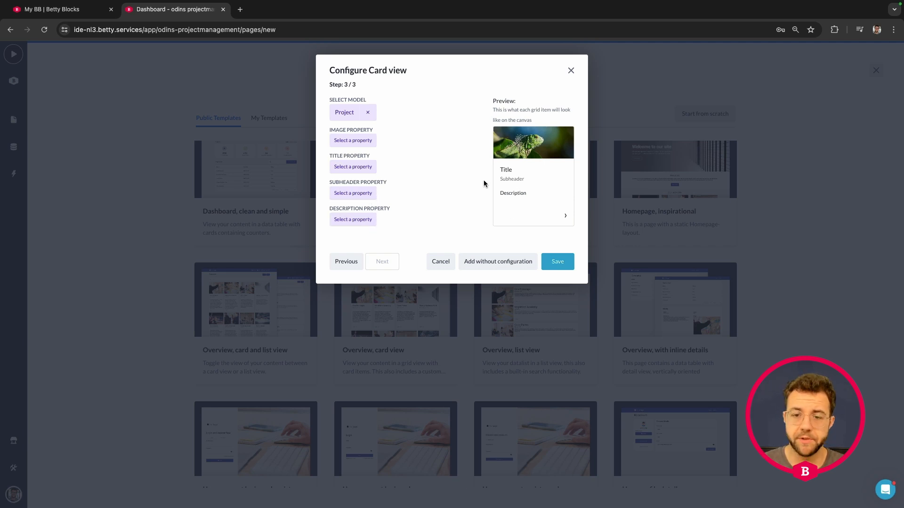
# Step: Add an Image-type property named "Image" to the Project model and select it as the card's image property
pyautogui.click(350, 145)
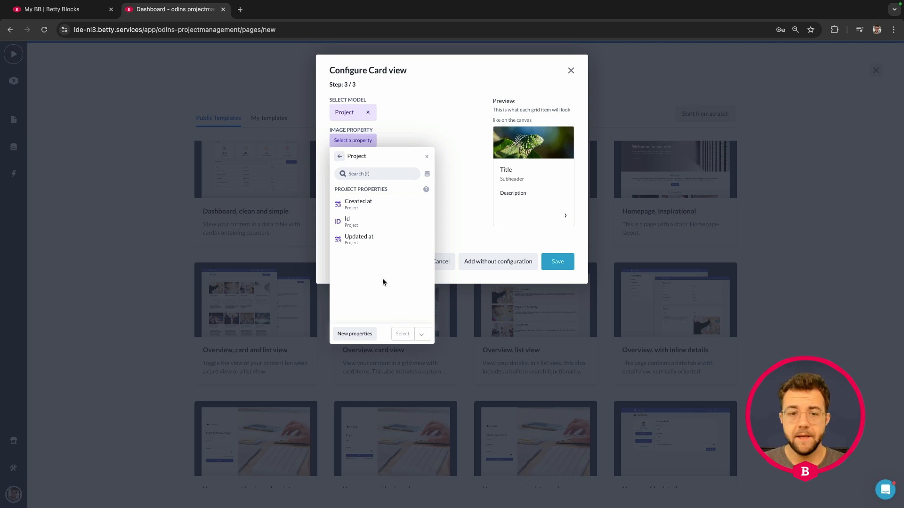
pyautogui.click(357, 334)
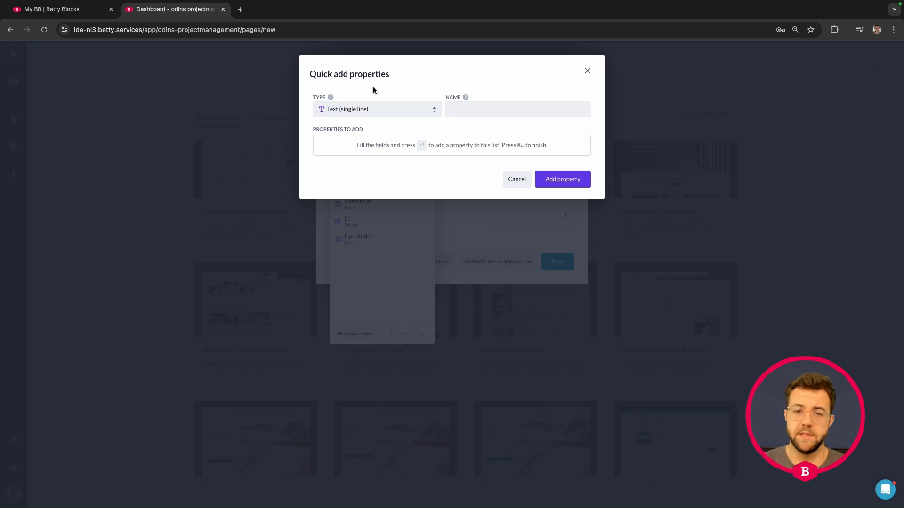
pyautogui.click(374, 108)
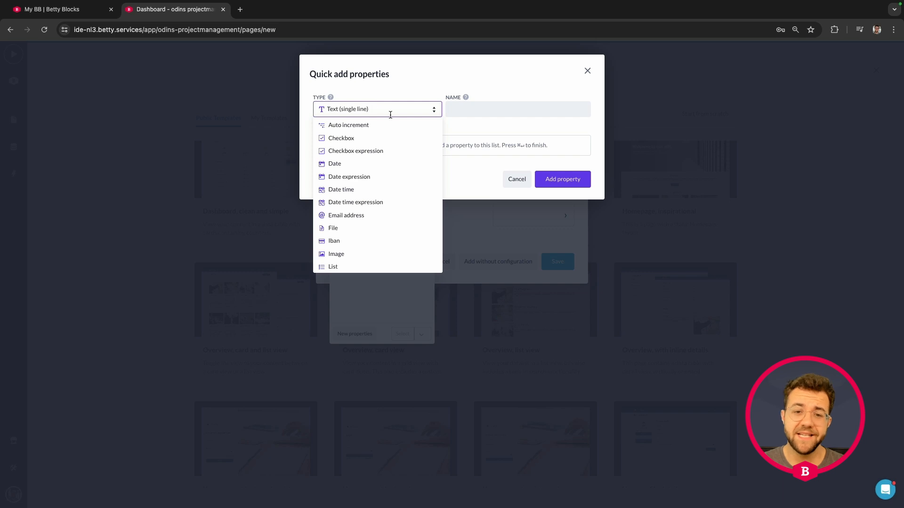
pyautogui.scroll(-5, 397, 137)
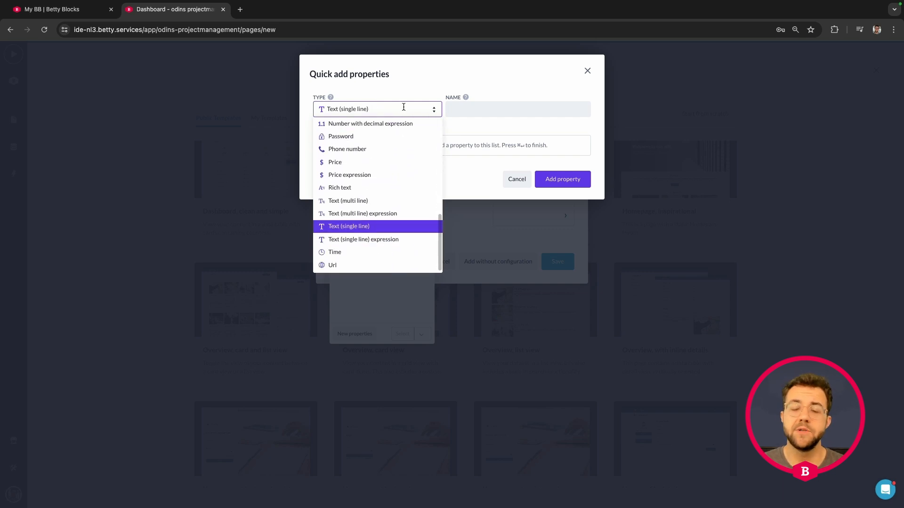
pyautogui.scroll(5, 403, 108)
pyautogui.click(424, 89)
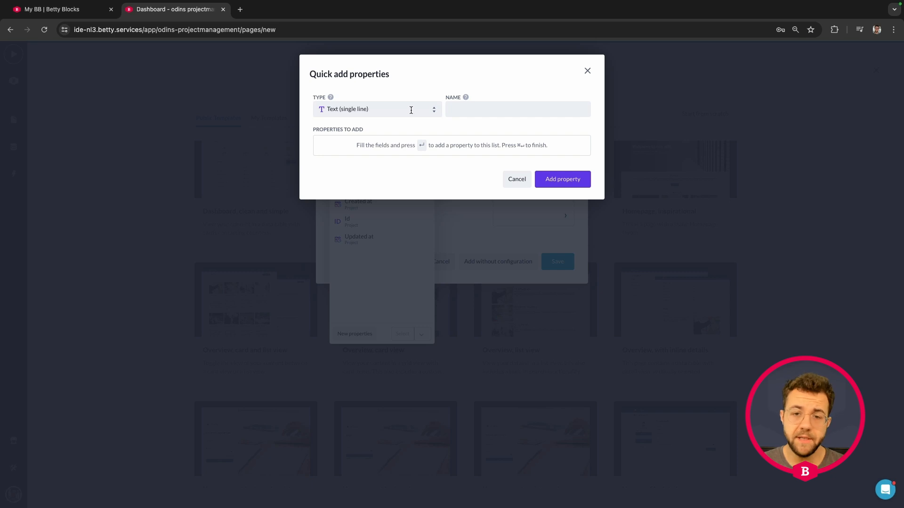
pyautogui.click(413, 108)
pyautogui.scroll(-1, 412, 123)
pyautogui.scroll(-1, 411, 123)
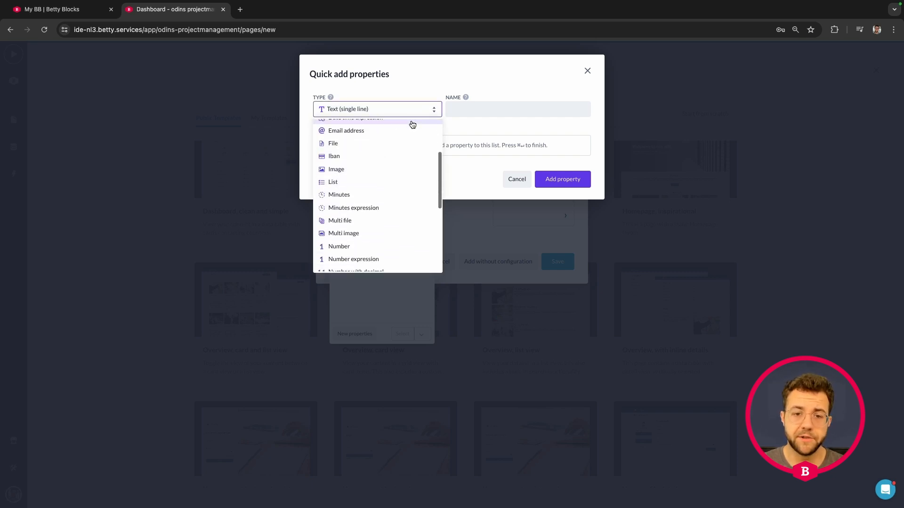
pyautogui.click(346, 170)
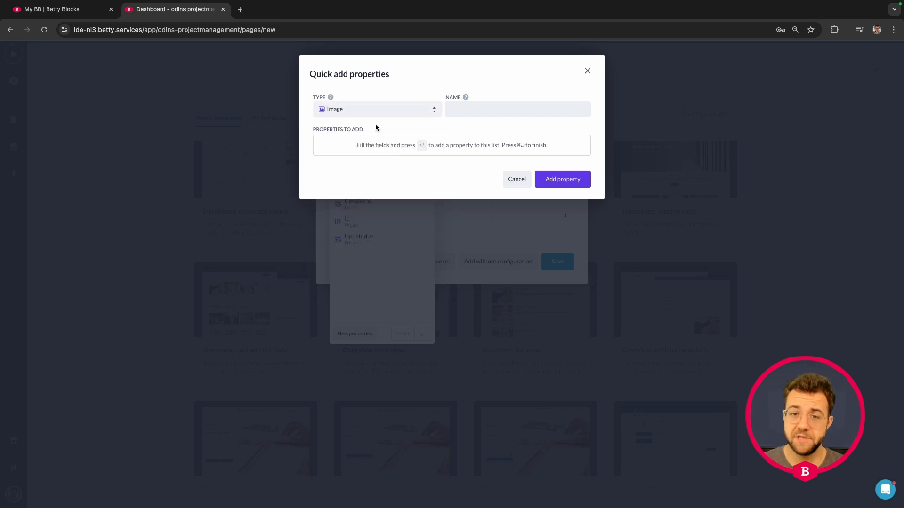
pyautogui.click(491, 110)
pyautogui.write('Image')
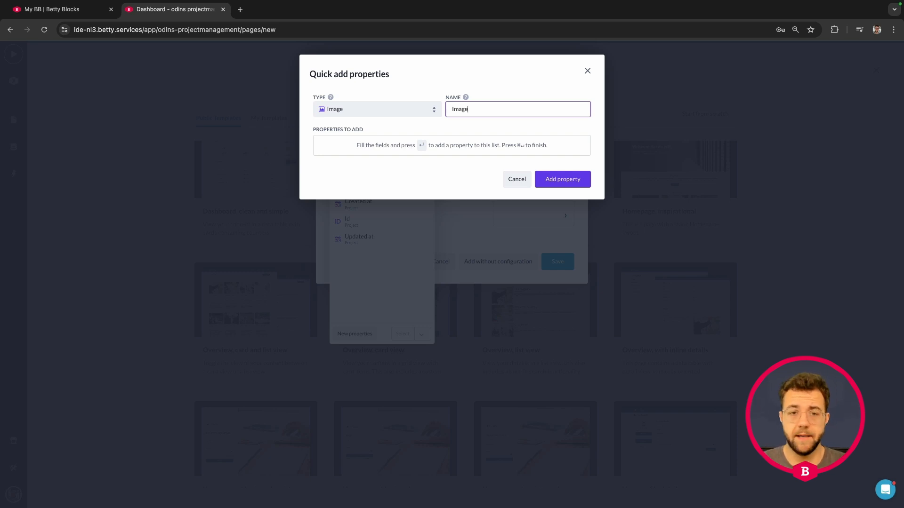
pyautogui.click(561, 179)
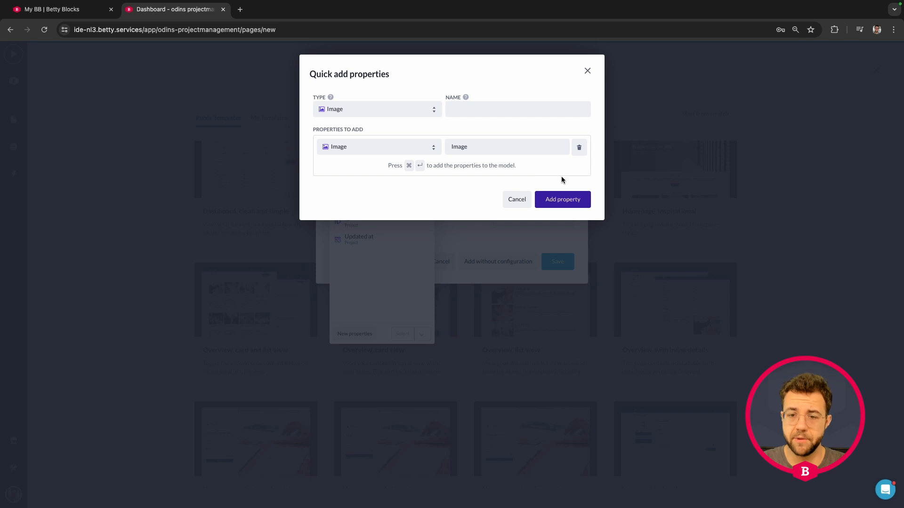
pyautogui.click(554, 199)
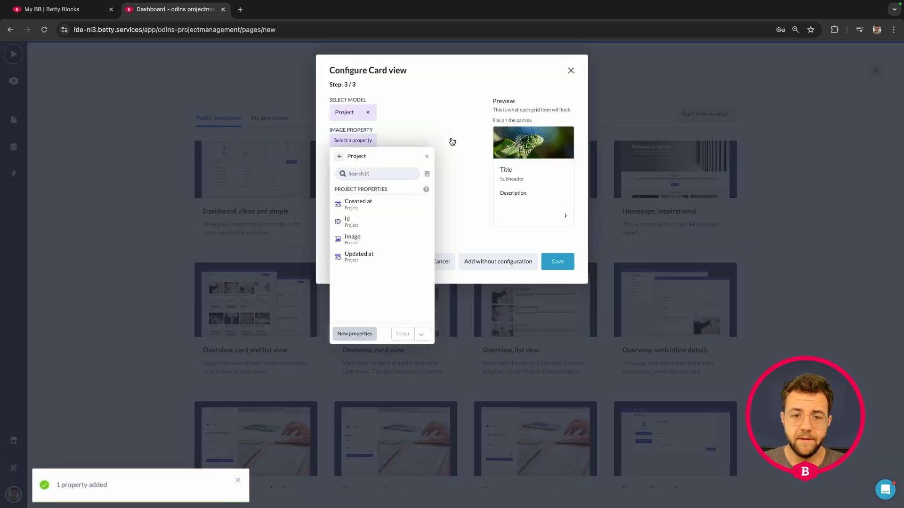
pyautogui.click(369, 239)
pyautogui.click(403, 334)
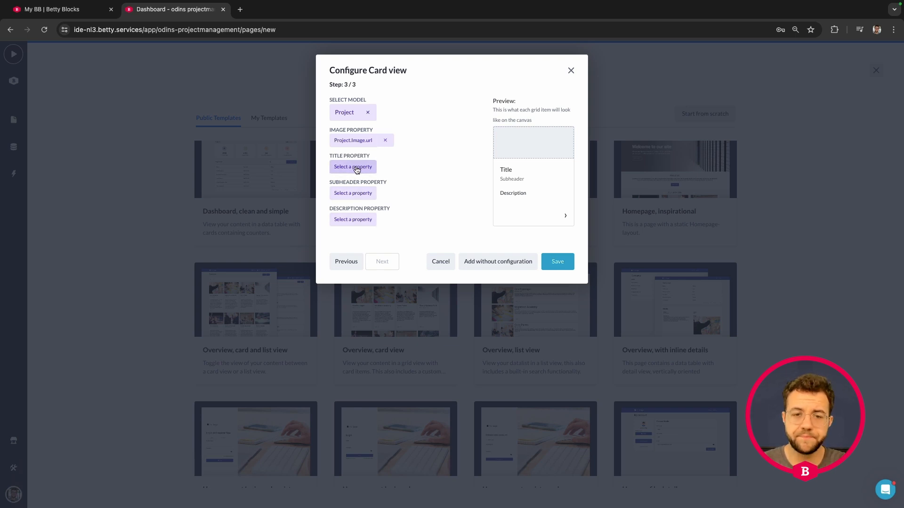
# Step: Start new properties from the card's title property and list a Text (single line) property named "Title" for the Project model
pyautogui.click(354, 168)
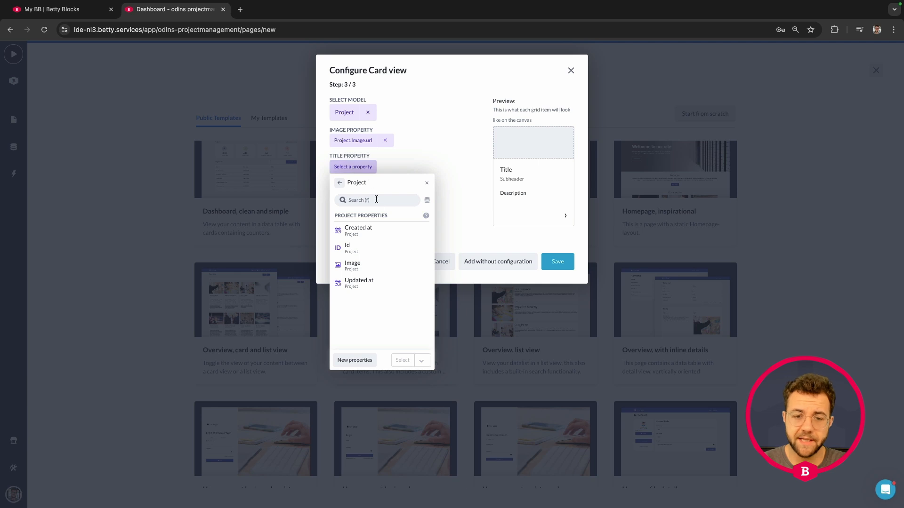
pyautogui.click(355, 360)
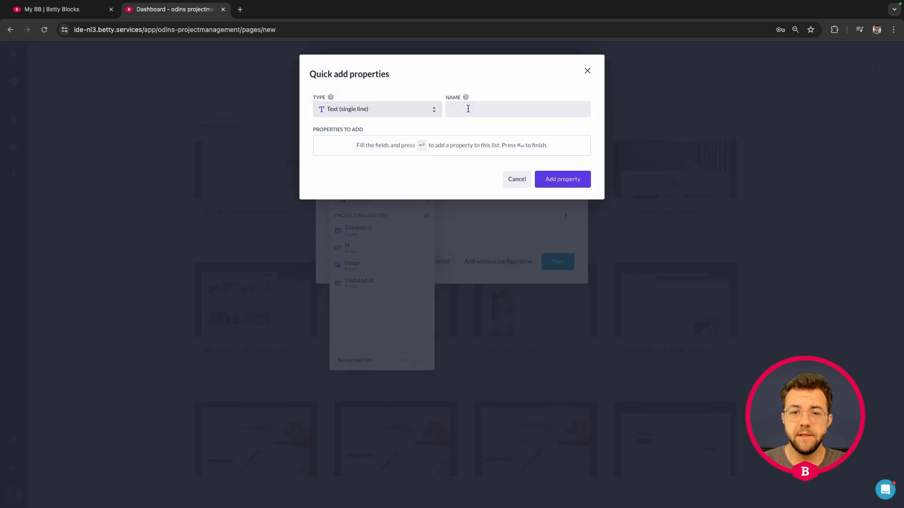
pyautogui.click(391, 109)
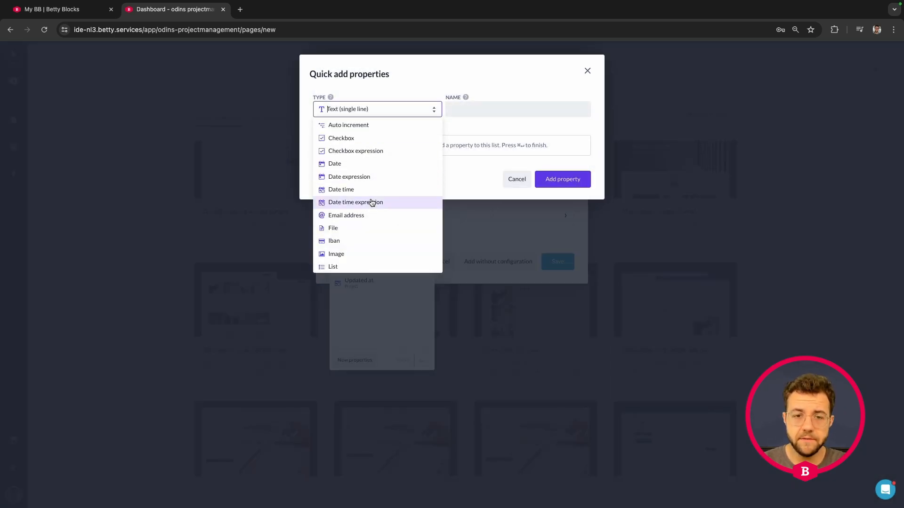
pyautogui.scroll(-3, 367, 135)
pyautogui.scroll(-5, 366, 135)
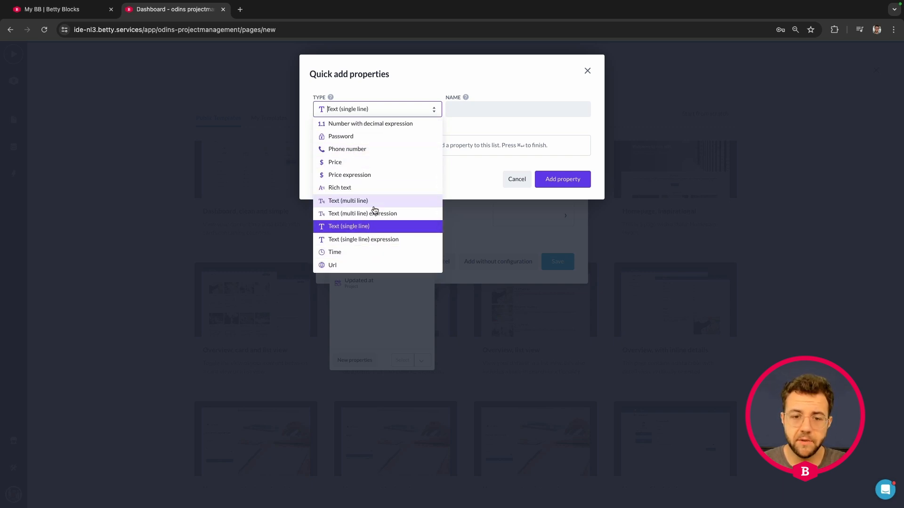
pyautogui.click(373, 229)
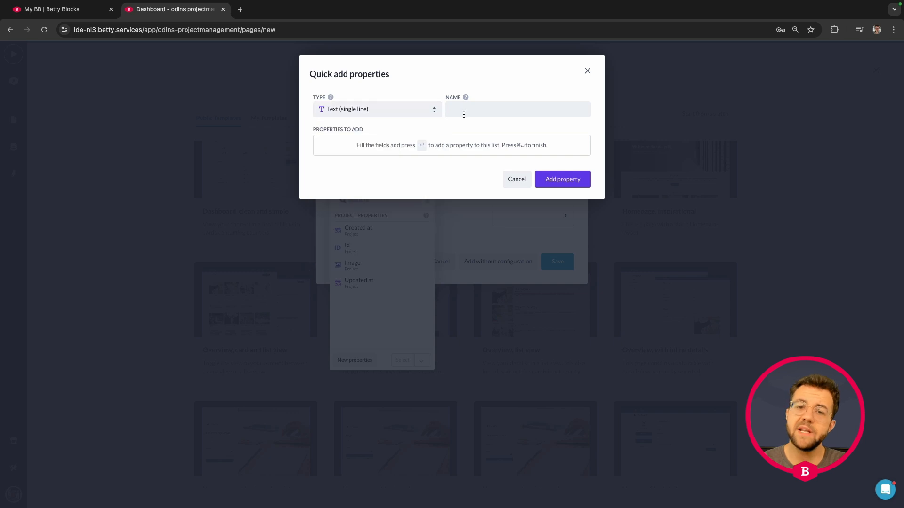
pyautogui.click(464, 113)
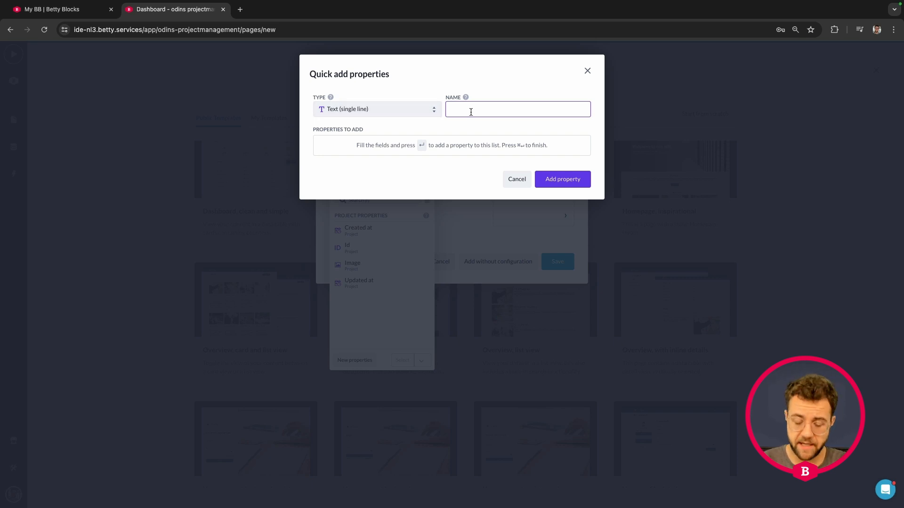
pyautogui.write('Title')
pyautogui.press('Return')
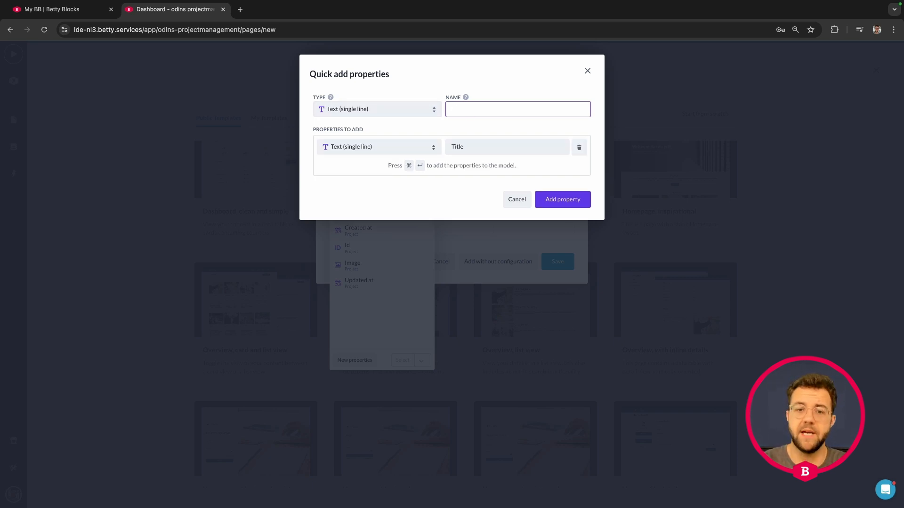
# Step: List a Text (multi line) property named "Description" and add both listed properties to the Project model
pyautogui.click(412, 108)
pyautogui.scroll(-3, 412, 147)
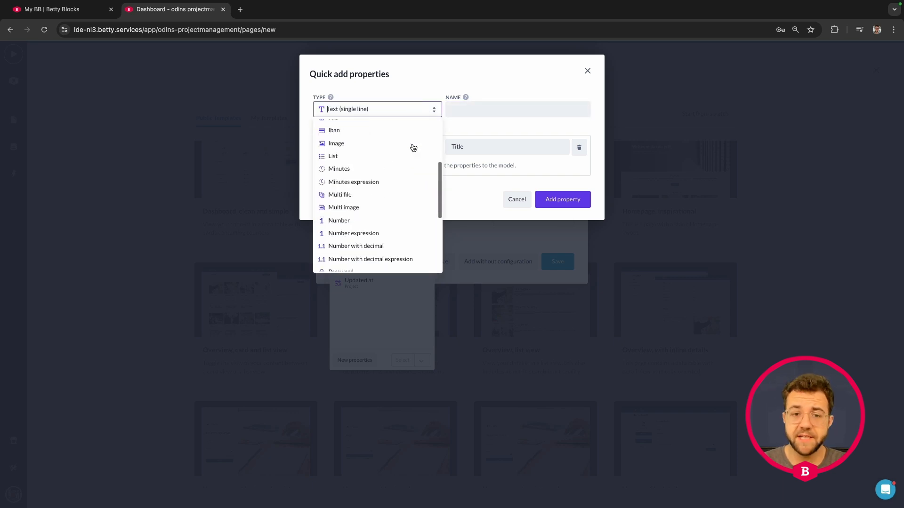
pyautogui.scroll(-3, 411, 137)
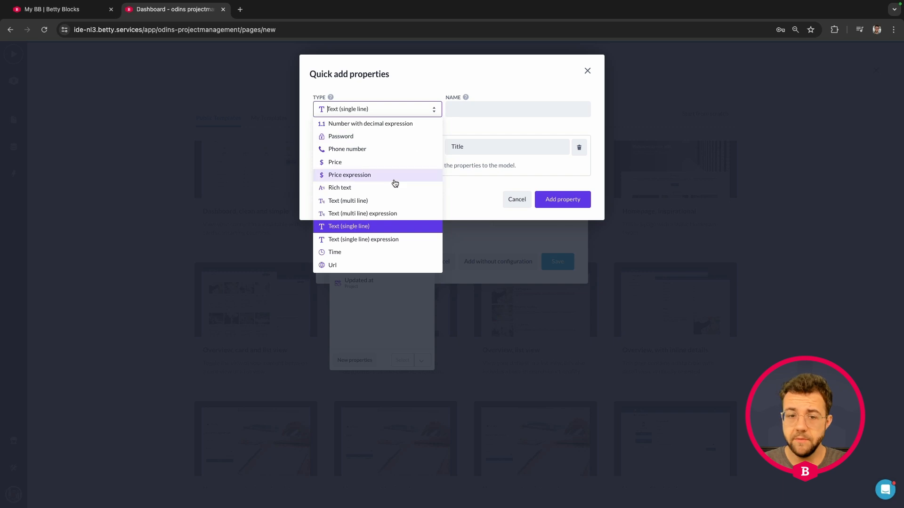
pyautogui.click(346, 201)
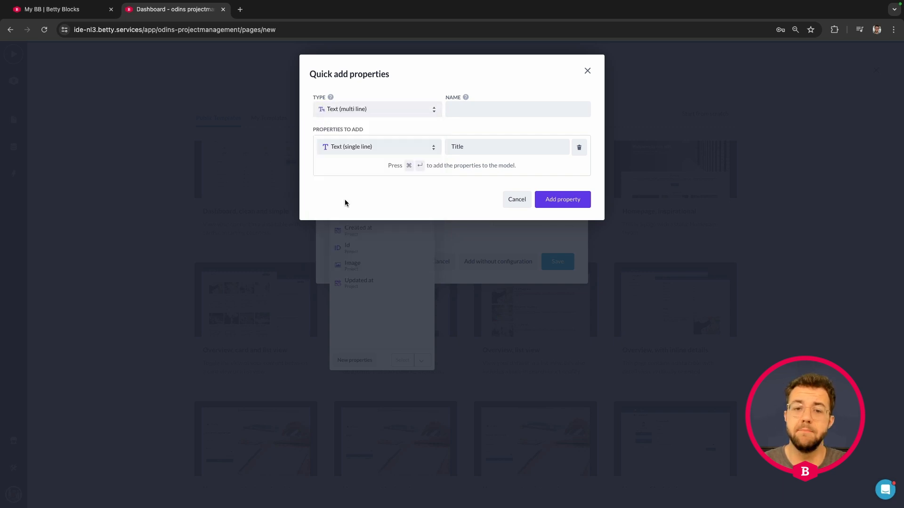
pyautogui.click(459, 116)
pyautogui.write('De')
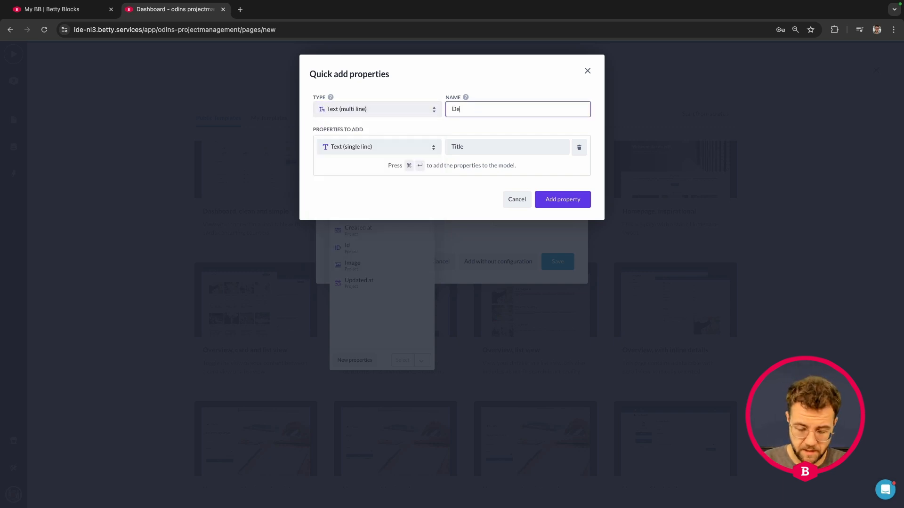
pyautogui.write('scription')
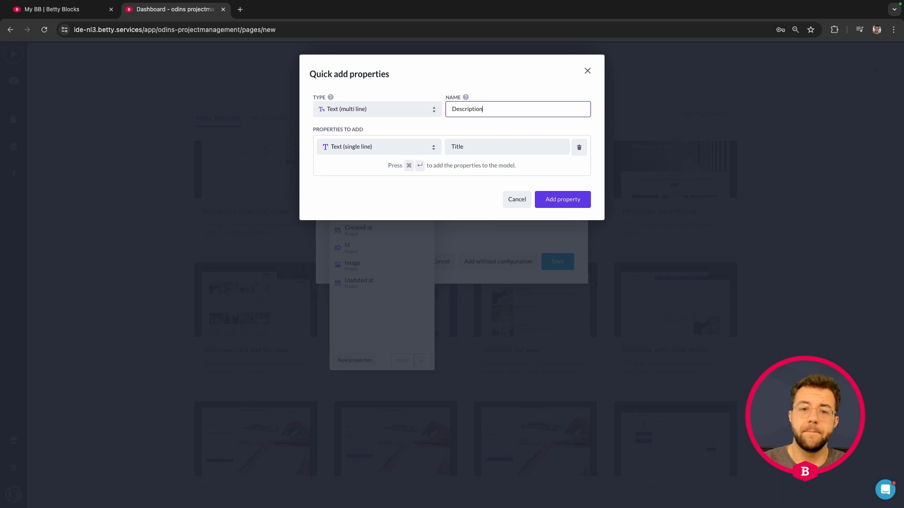
pyautogui.click(378, 108)
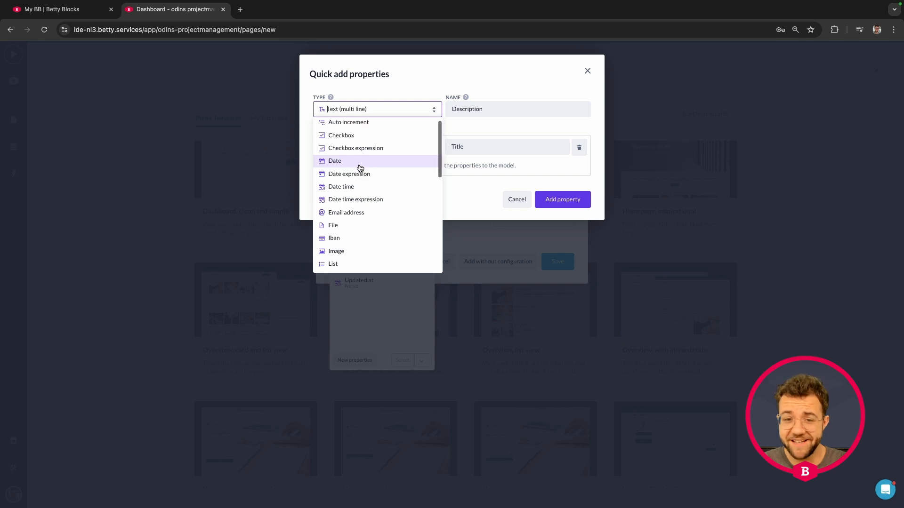
pyautogui.scroll(-3, 355, 171)
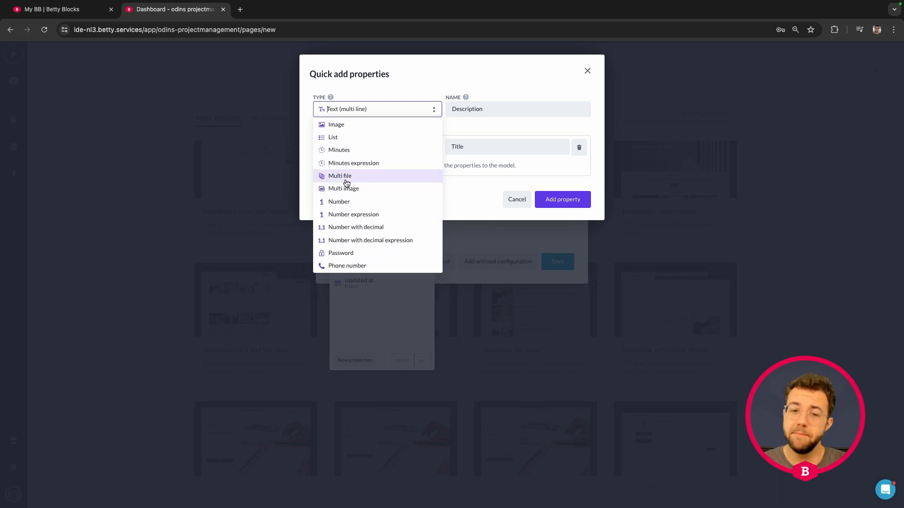
pyautogui.scroll(-3, 355, 189)
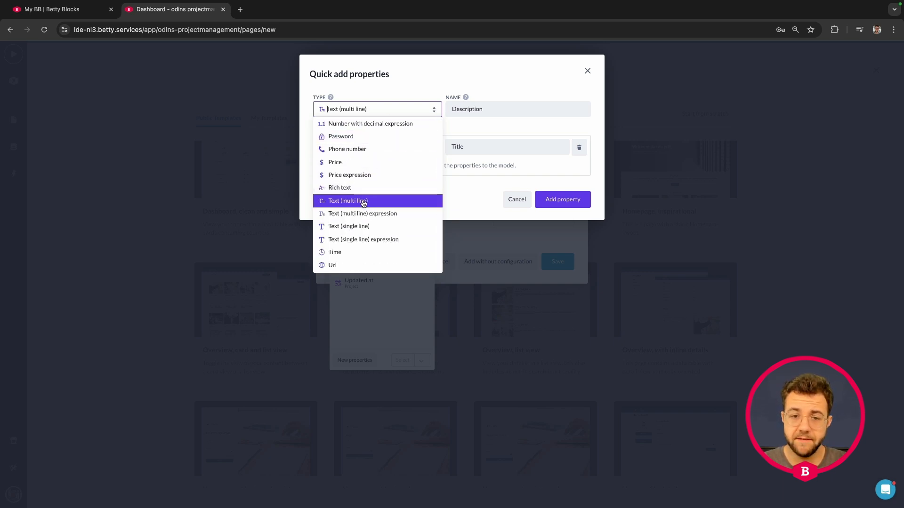
pyautogui.click(361, 202)
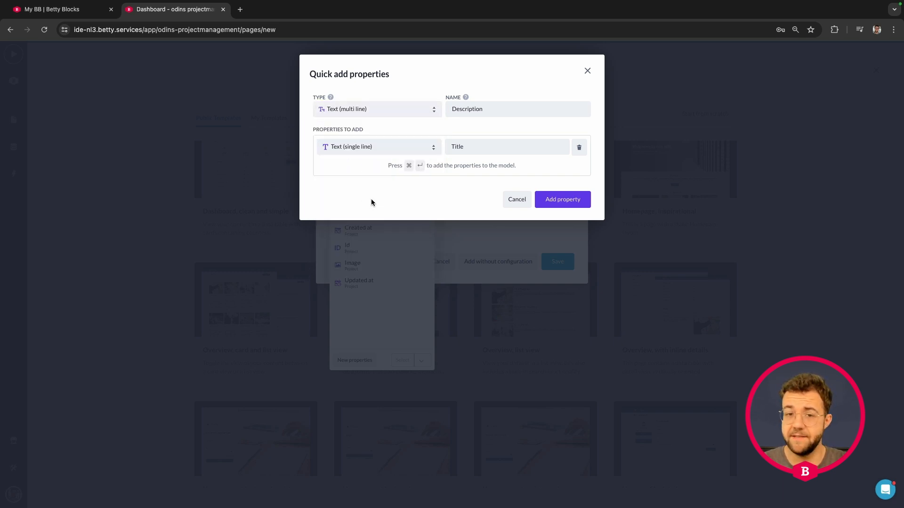
pyautogui.click(559, 199)
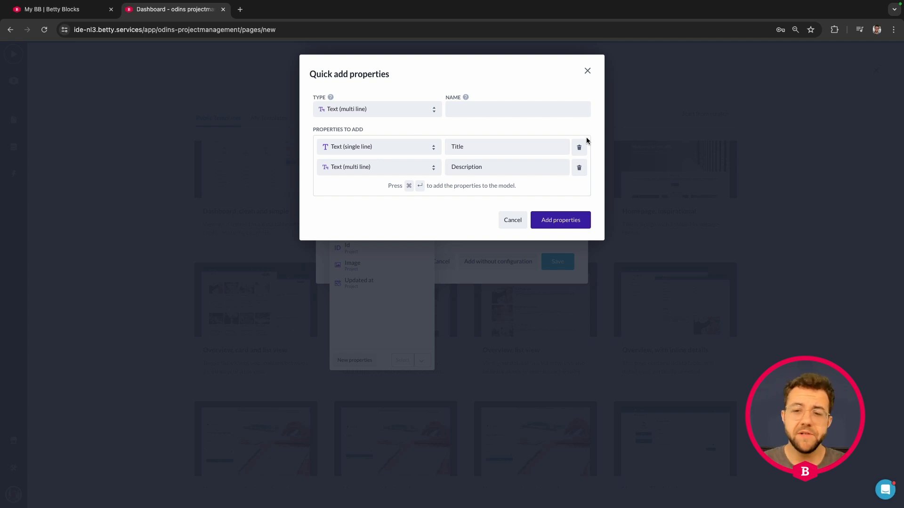
pyautogui.click(563, 222)
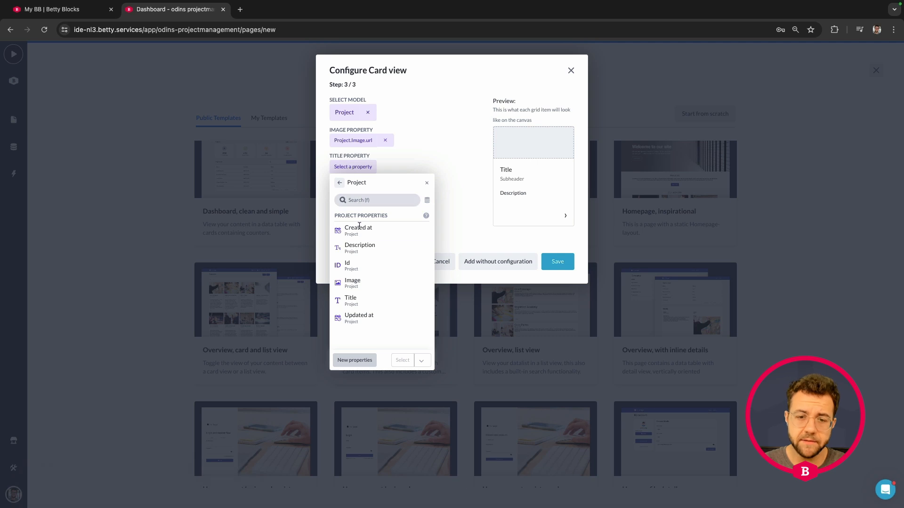
# Step: Select Title as the card's title property and Description as its description property
pyautogui.click(355, 302)
pyautogui.click(403, 360)
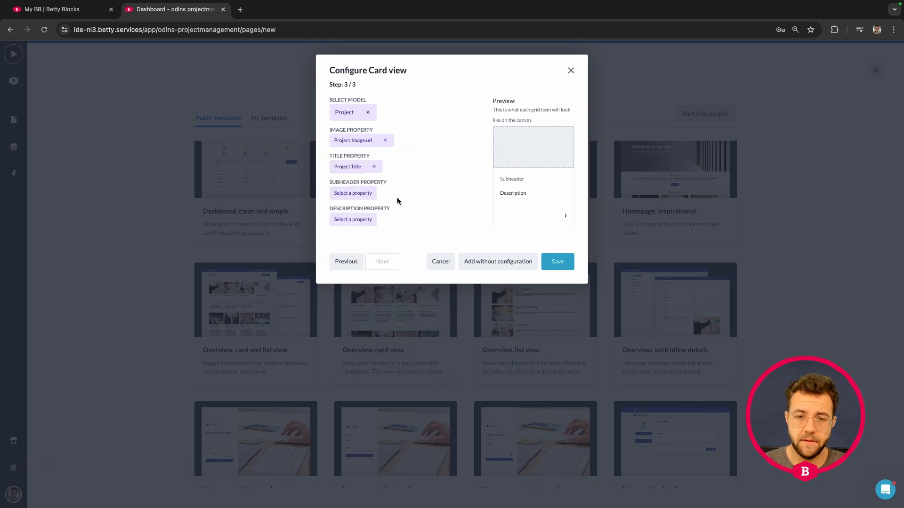
pyautogui.click(356, 225)
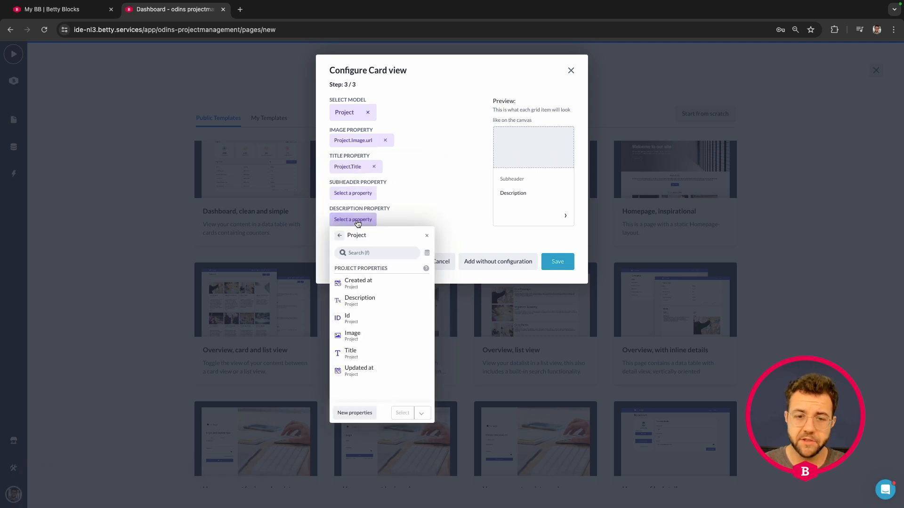
pyautogui.click(363, 301)
pyautogui.click(401, 413)
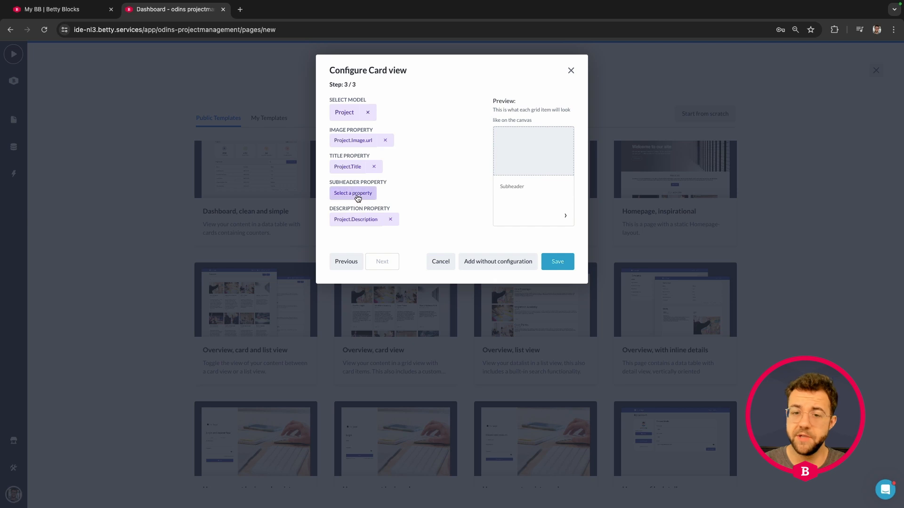
# Step: Add a List-type property named "Status" to the Project model from the card's subheader property
pyautogui.click(356, 194)
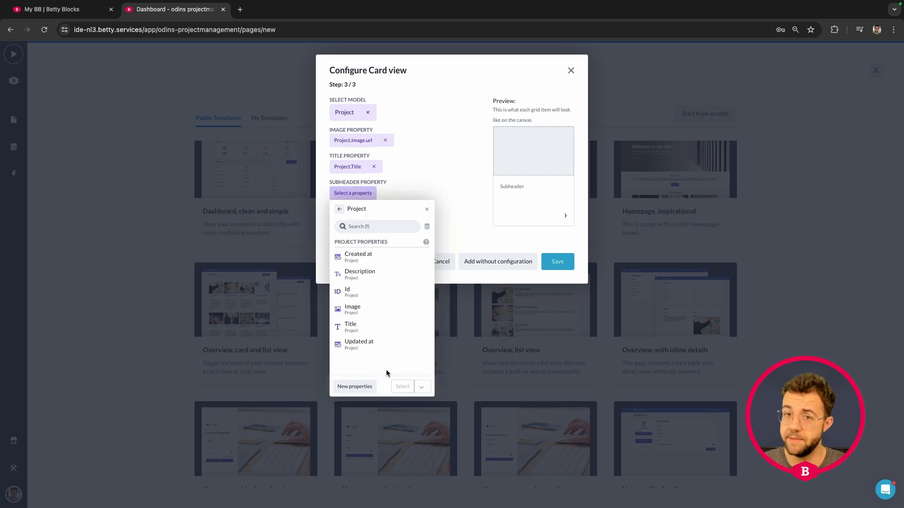
pyautogui.click(355, 386)
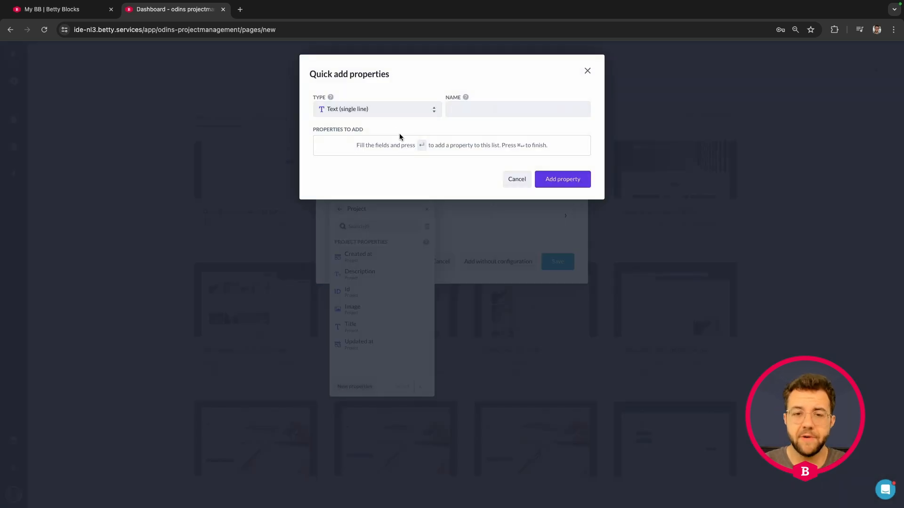
pyautogui.click(487, 113)
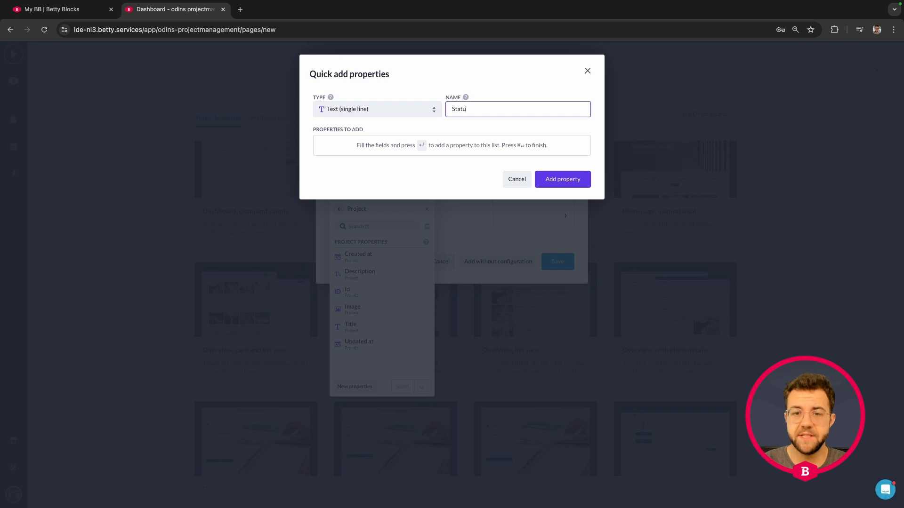
pyautogui.click(403, 111)
pyautogui.scroll(-1, 411, 125)
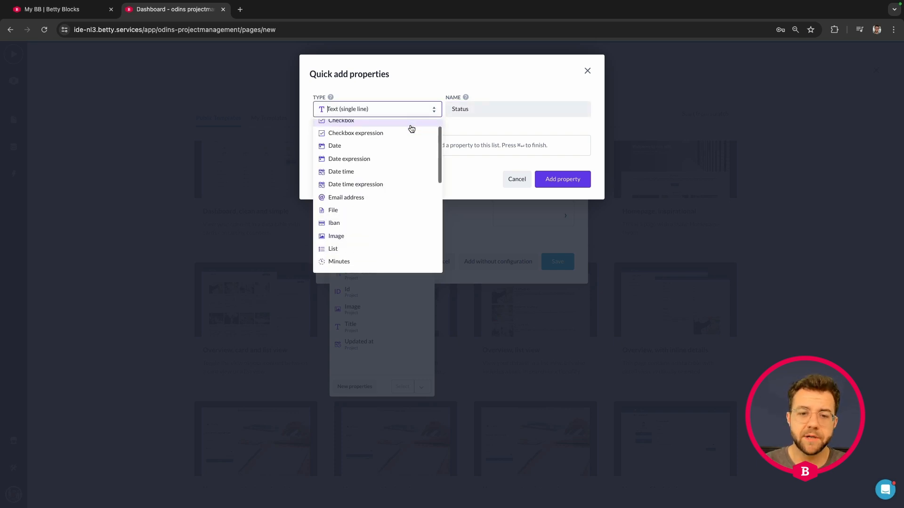
pyautogui.click(351, 249)
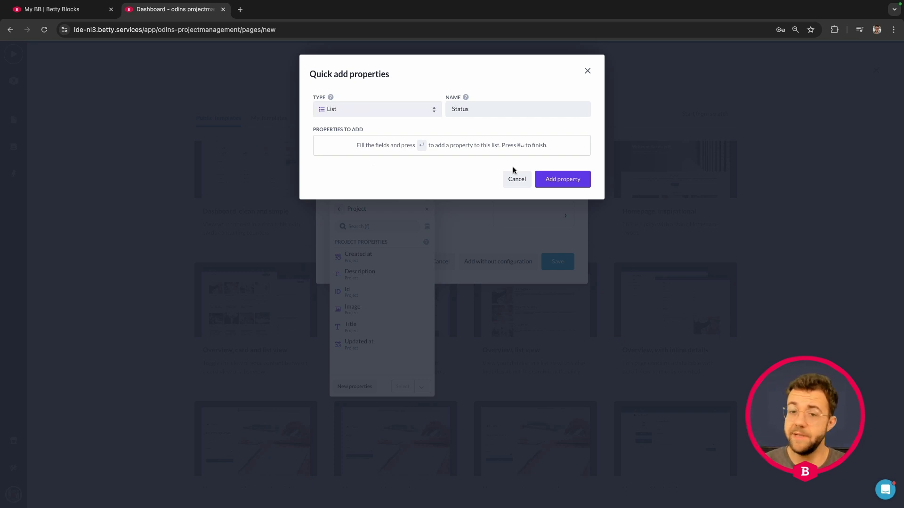
pyautogui.click(565, 181)
pyautogui.click(567, 199)
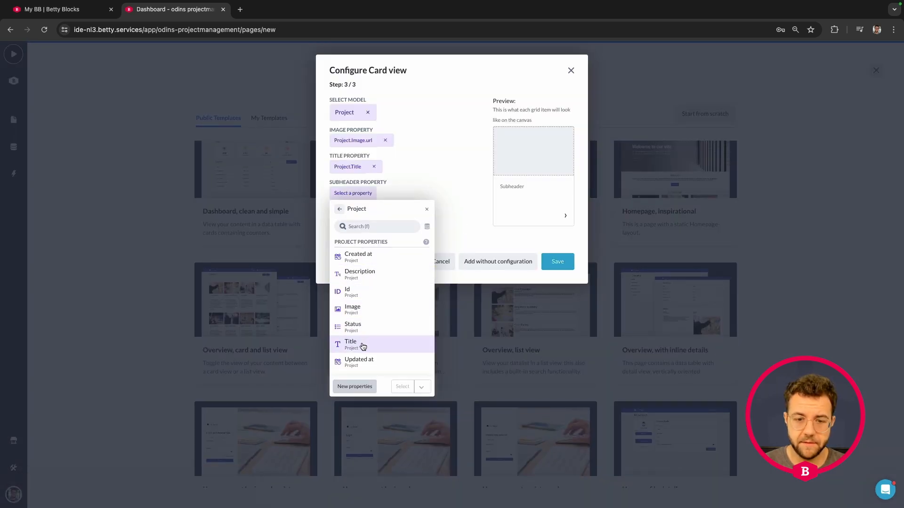
# Step: Select Status as the card's subheader property and save the card view configuration
pyautogui.click(366, 328)
pyautogui.click(403, 387)
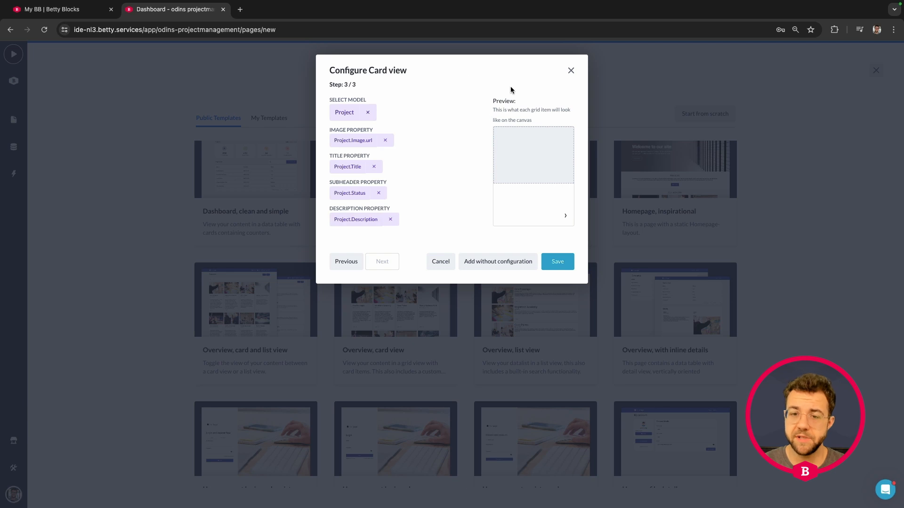
pyautogui.click(571, 266)
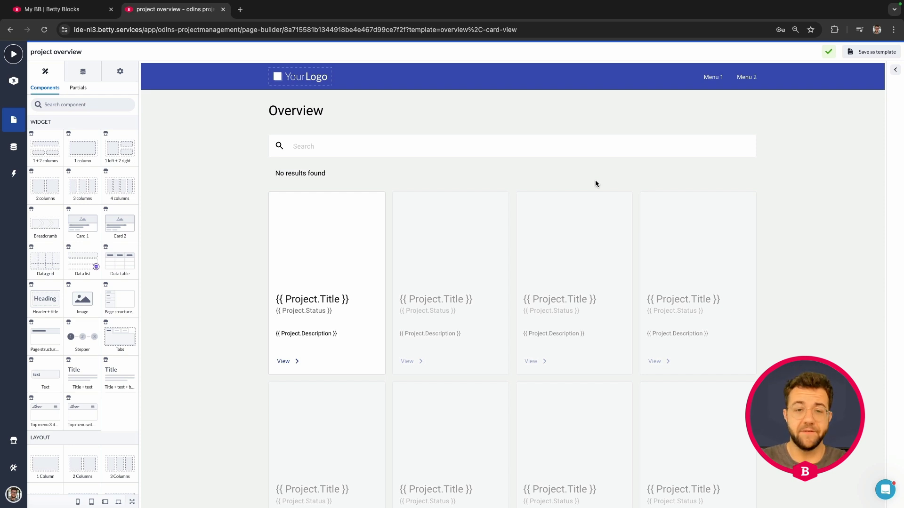
# Step: Examine the new project overview page, including its top menu, card grid and Card view component options
pyautogui.click(231, 77)
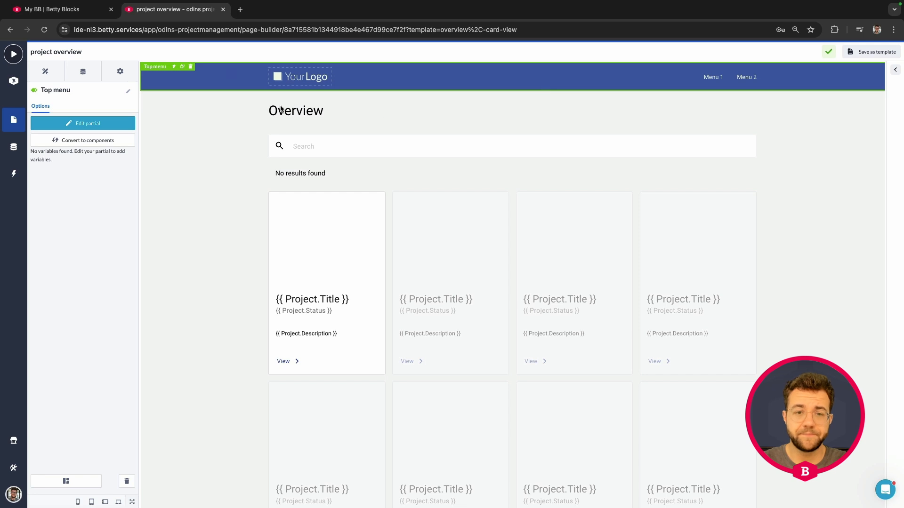
pyautogui.scroll(-1, 283, 115)
pyautogui.scroll(-3, 306, 205)
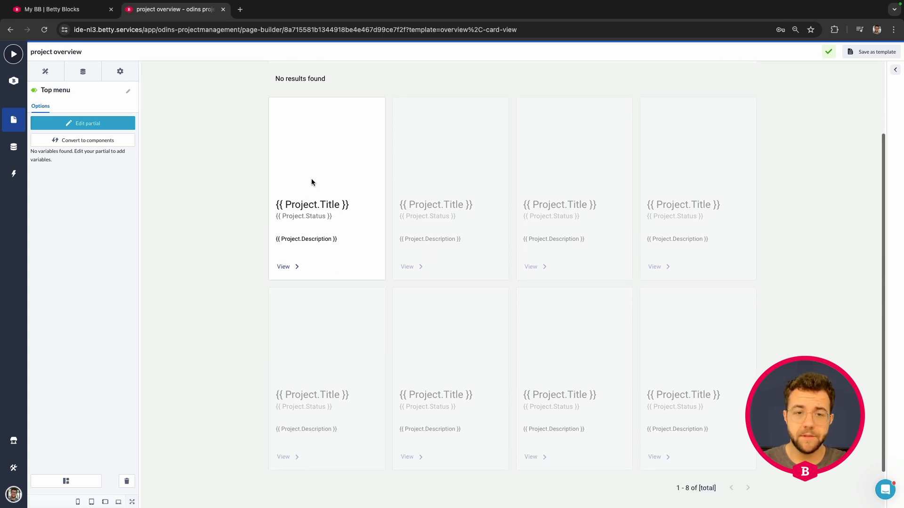
pyautogui.scroll(4, 310, 179)
pyautogui.click(319, 227)
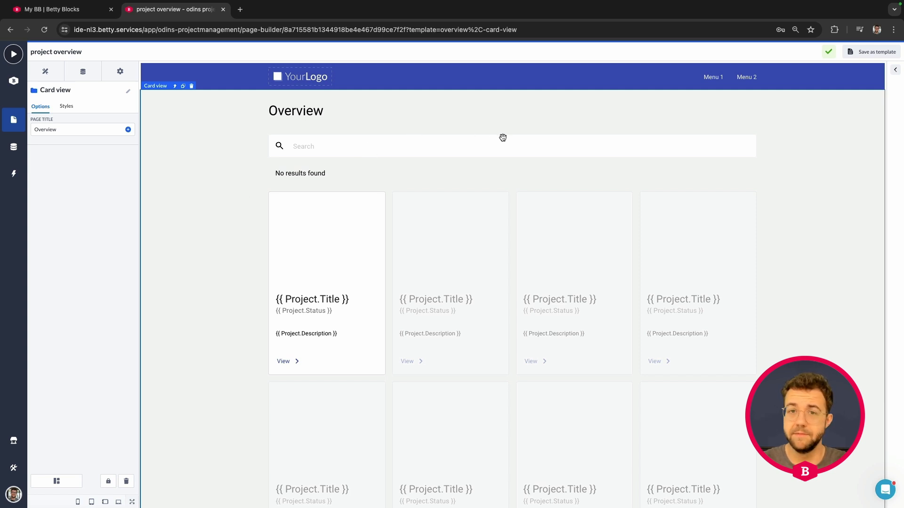
# Step: Open the Top menu partial for editing and set its AppBar logo's media type to Image
pyautogui.click(460, 78)
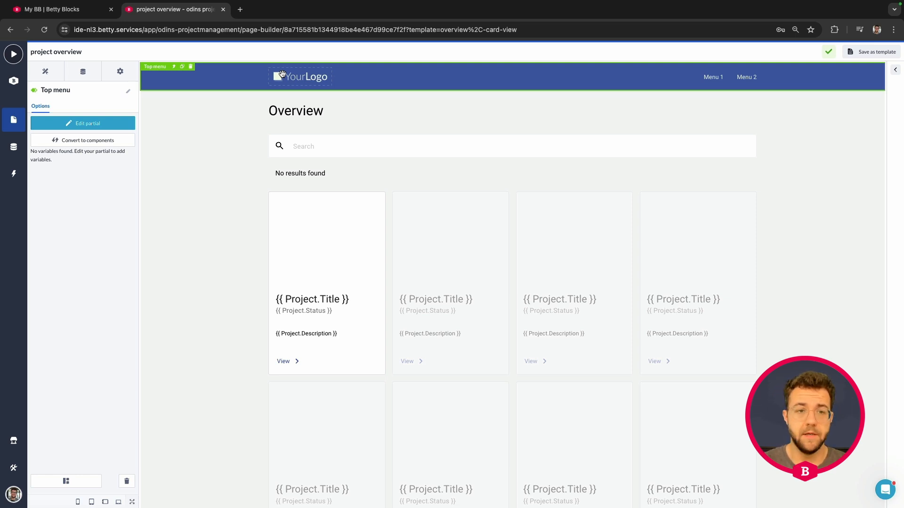
pyautogui.click(100, 124)
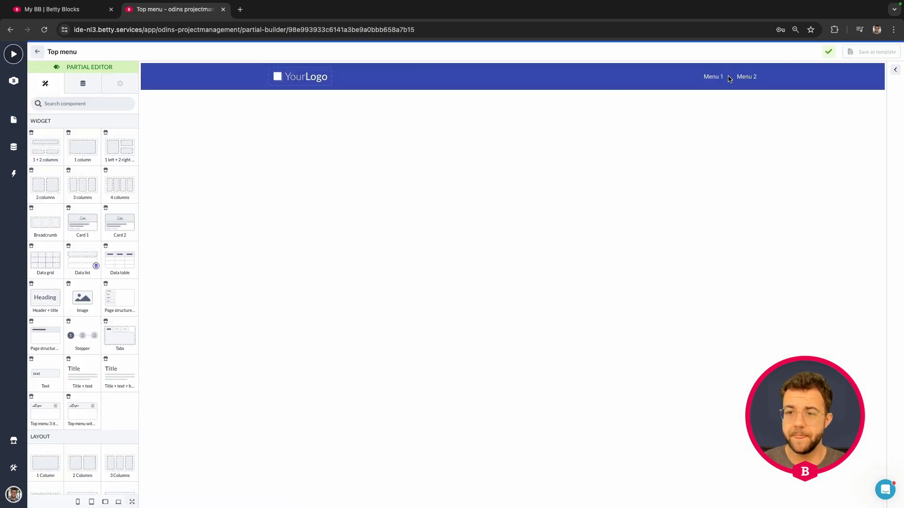
pyautogui.click(311, 78)
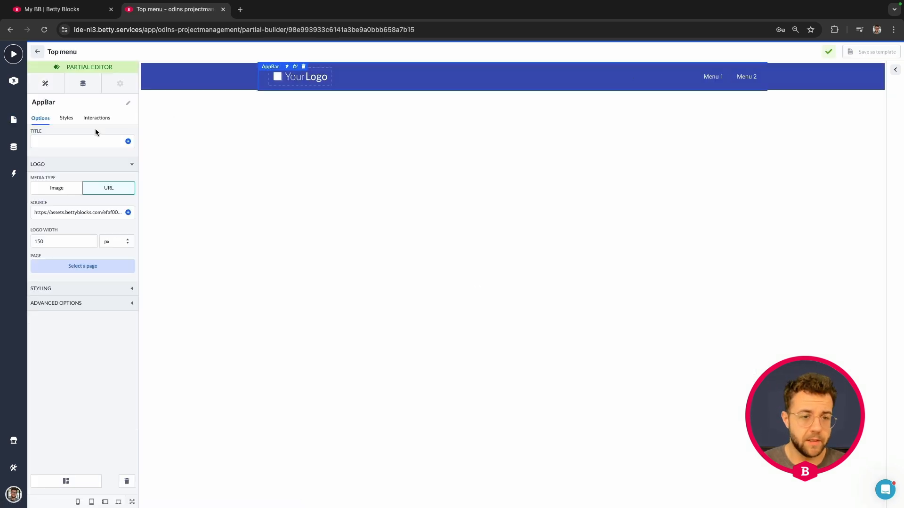
pyautogui.click(127, 213)
pyautogui.click(60, 189)
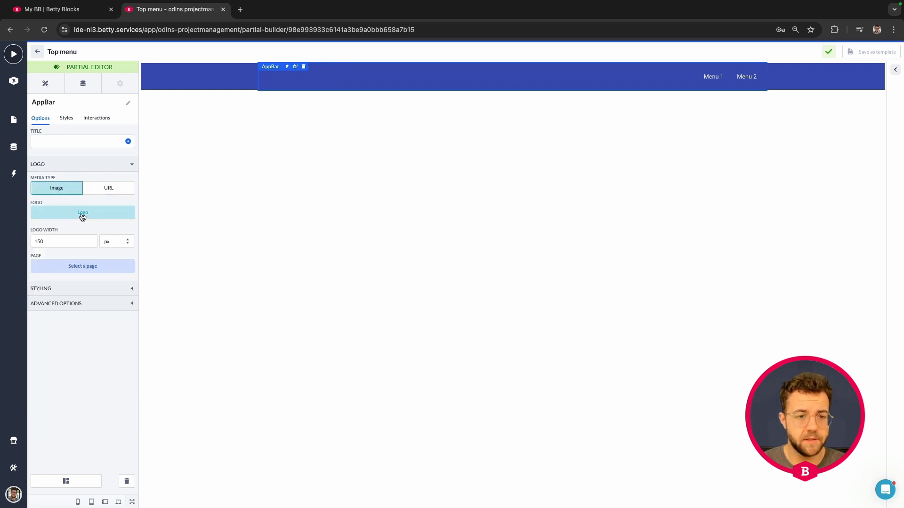
# Step: Start adding a new public file for the AppBar logo and search the computer for "bettywhi"
pyautogui.click(83, 214)
pyautogui.click(48, 406)
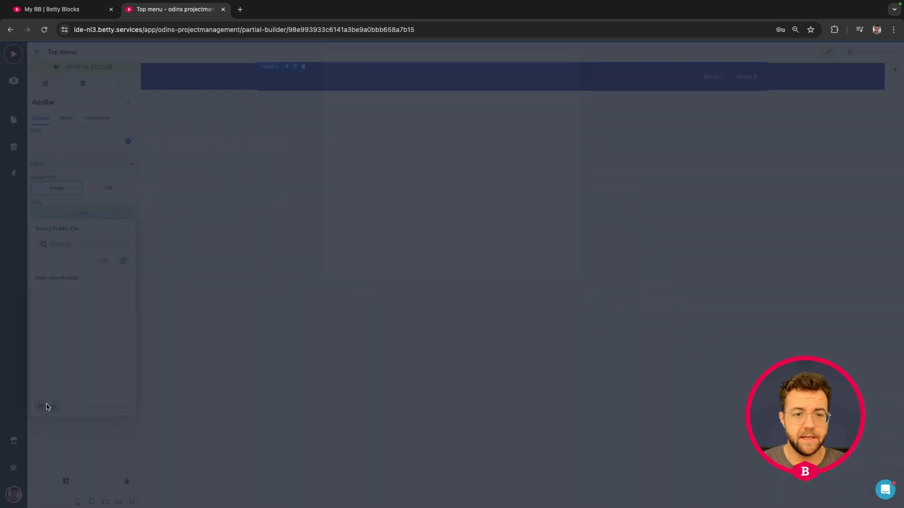
pyautogui.click(421, 141)
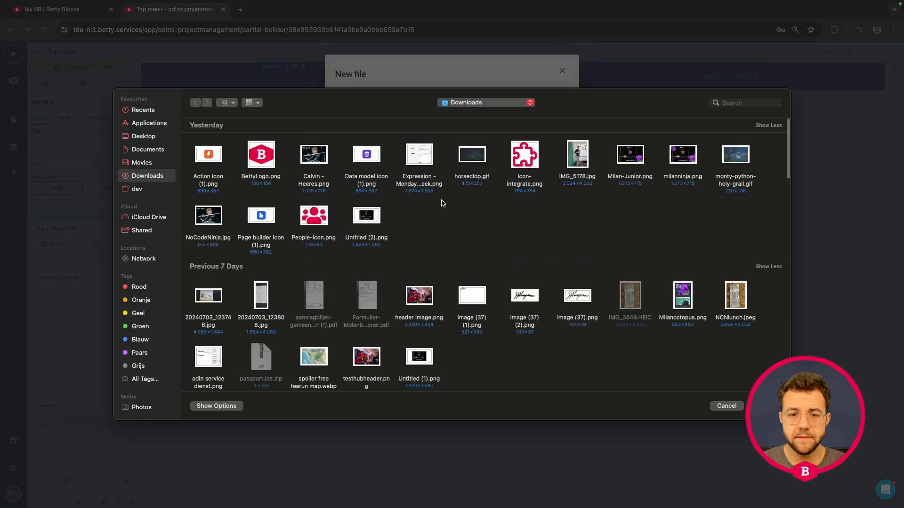
pyautogui.click(723, 102)
pyautogui.write('betty')
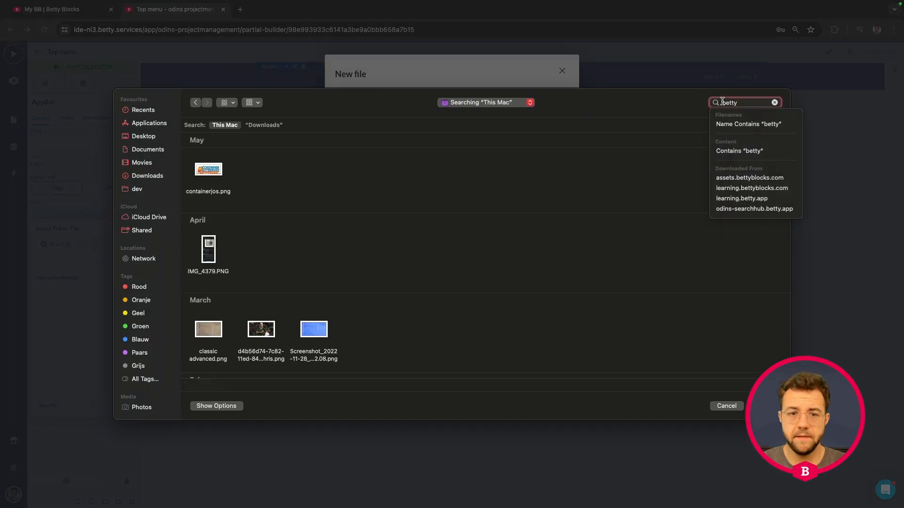
pyautogui.write(' white')
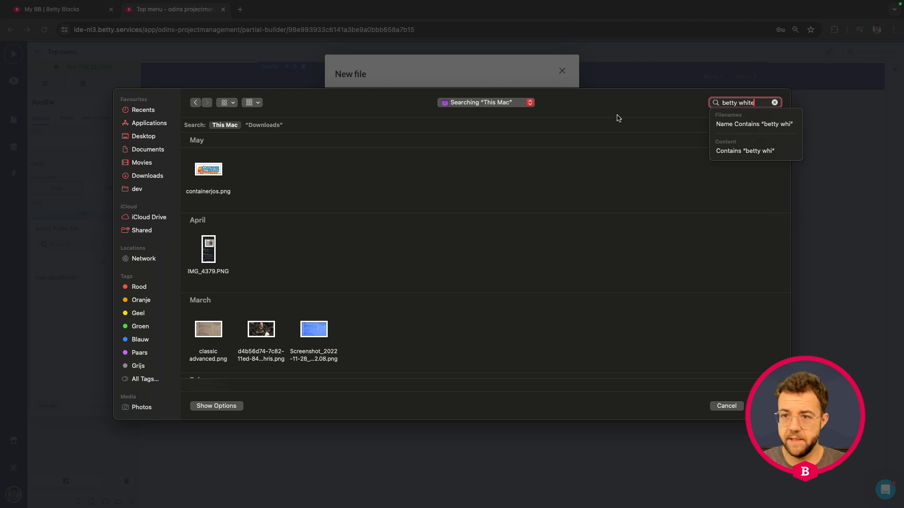
pyautogui.press('BackSpace')
pyautogui.press('BackSpace')
pyautogui.press('BackSpace')
pyautogui.press('BackSpace')
pyautogui.press('BackSpace')
pyautogui.press('BackSpace')
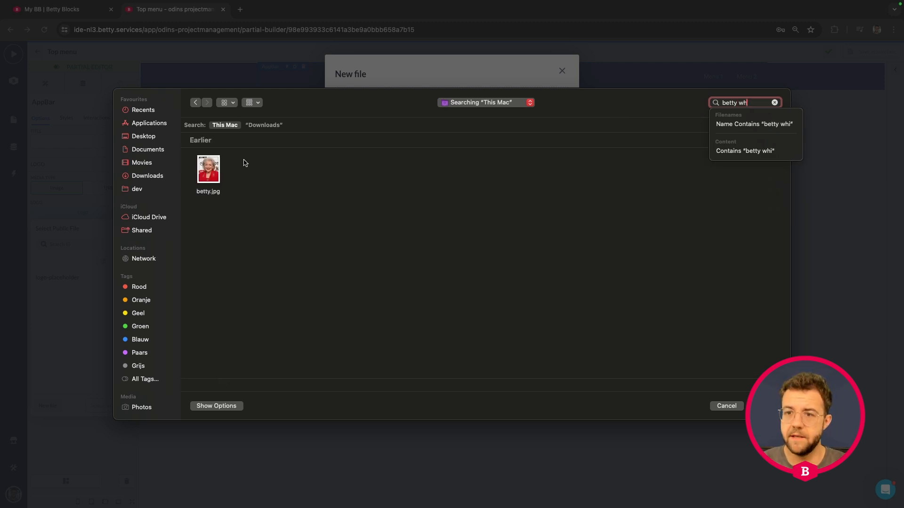
pyautogui.write('white')
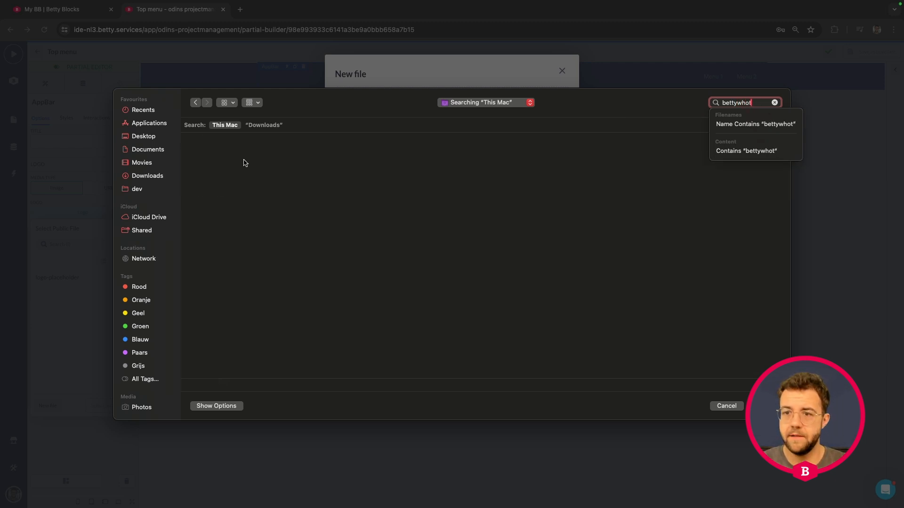
pyautogui.press('BackSpace')
pyautogui.press('BackSpace')
pyautogui.press('BackSpace')
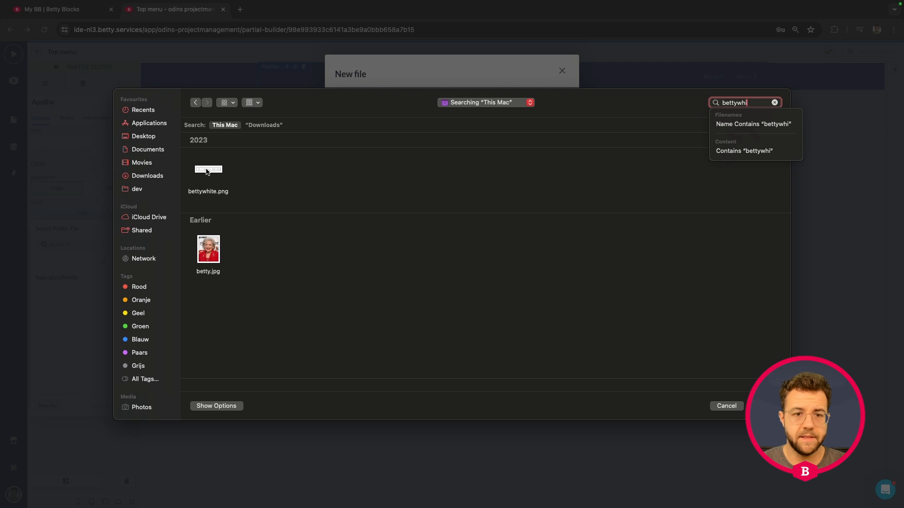
# Step: Upload bettywhite.png as a public file and select it as the AppBar logo
pyautogui.doubleClick(206, 171)
pyautogui.click(559, 259)
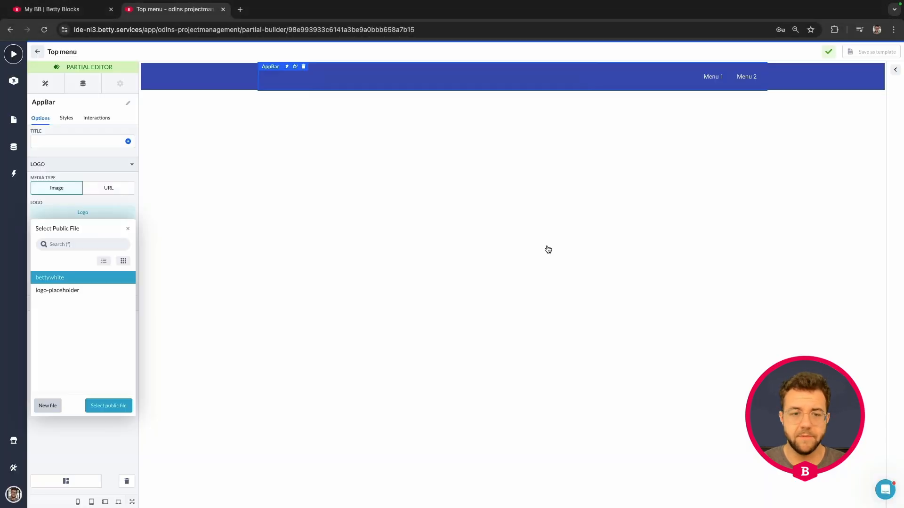
pyautogui.click(102, 406)
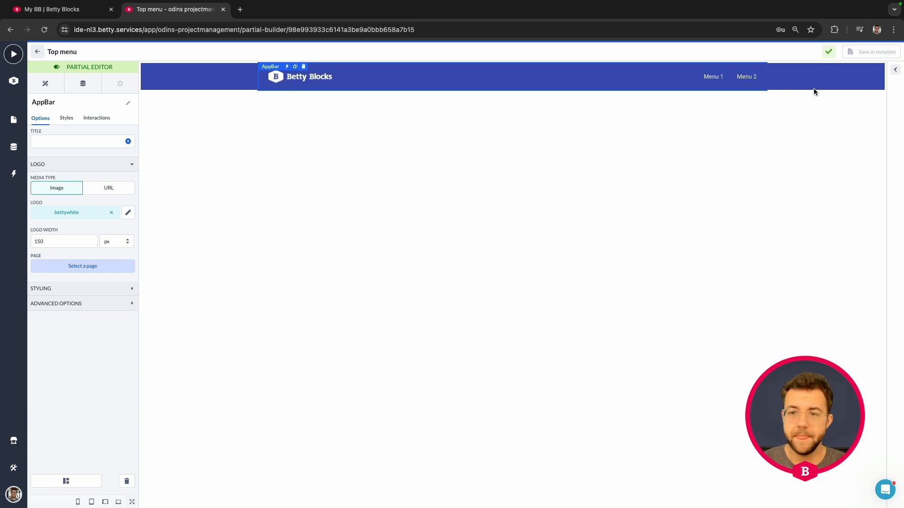
# Step: Change the "Menu 1" button's text to "Projects"
pyautogui.click(711, 76)
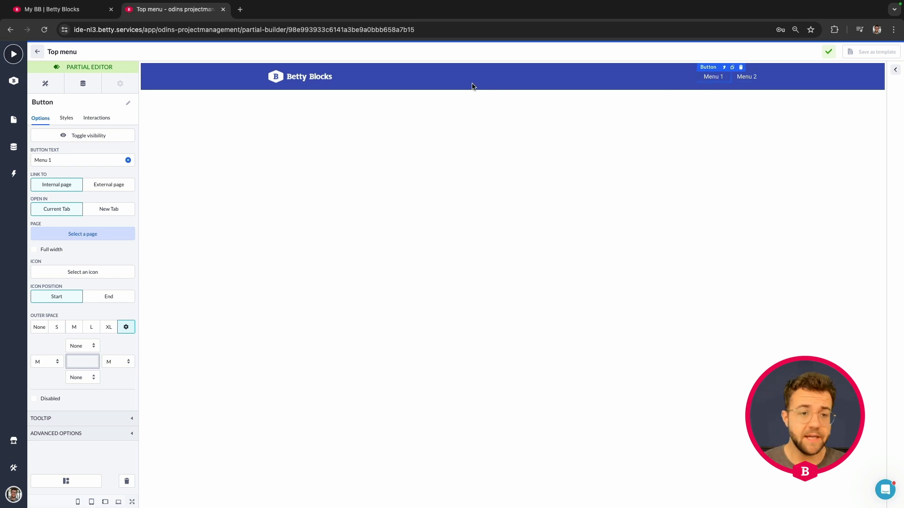
pyautogui.click(68, 158)
pyautogui.hotkey('ctrl', 'a')
pyautogui.press('BackSpace')
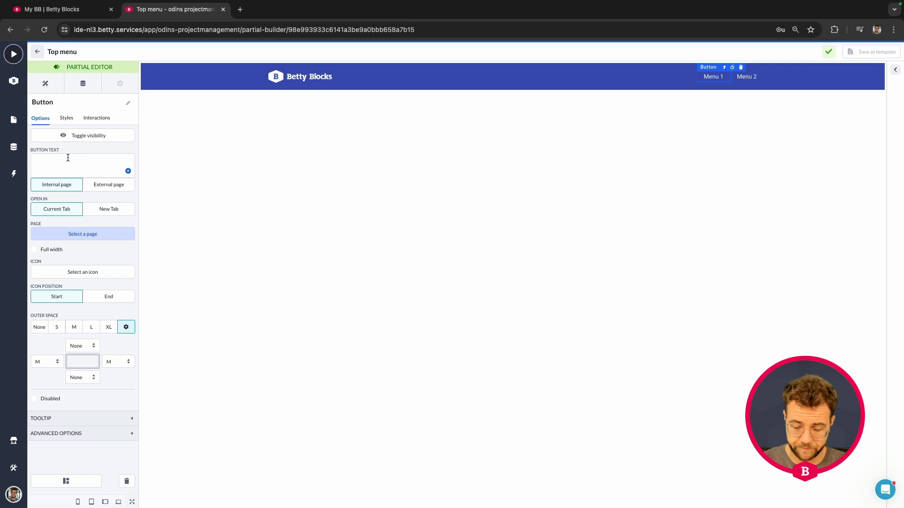
pyautogui.write('Projects')
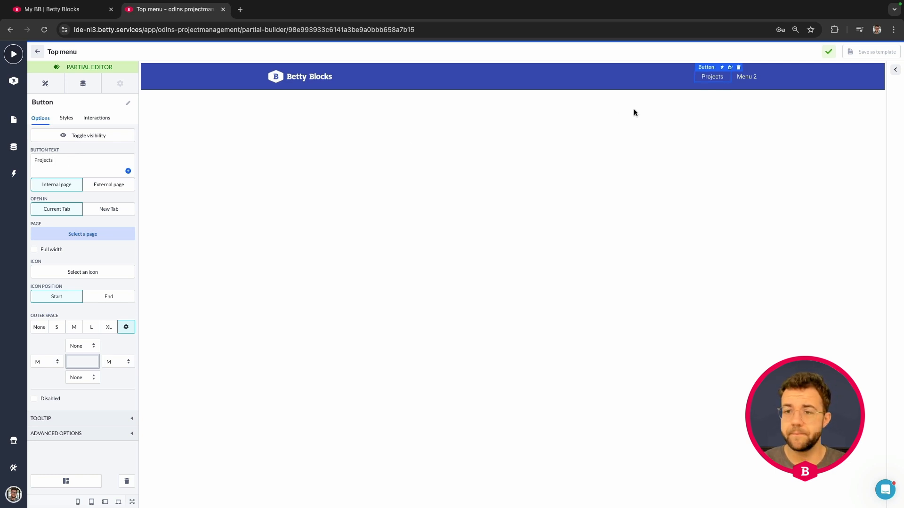
# Step: Change the "Menu 2" button's text to "Tasks"
pyautogui.click(745, 78)
pyautogui.click(83, 161)
pyautogui.hotkey('ctrl', 'a')
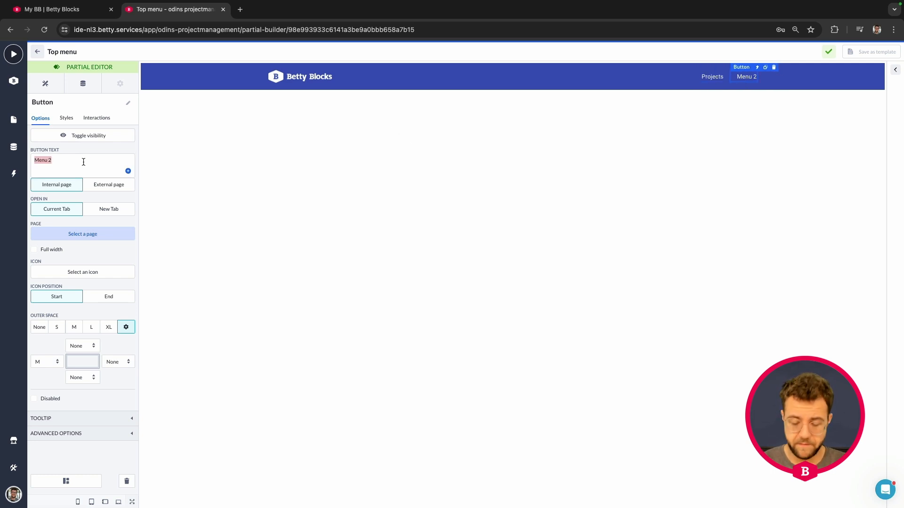
pyautogui.write('Tasks')
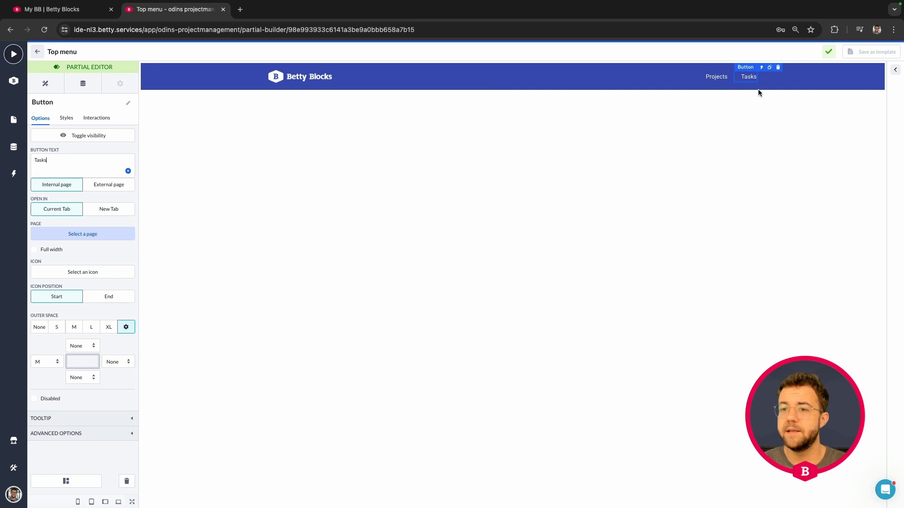
# Step: Duplicate the Tasks menu button and set the last button's text to "Companies"
pyautogui.click(769, 67)
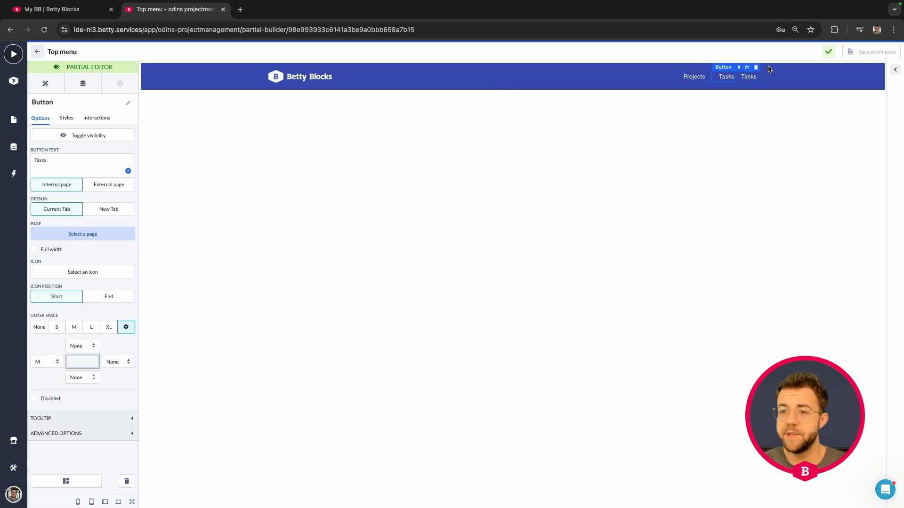
pyautogui.click(747, 80)
pyautogui.click(84, 158)
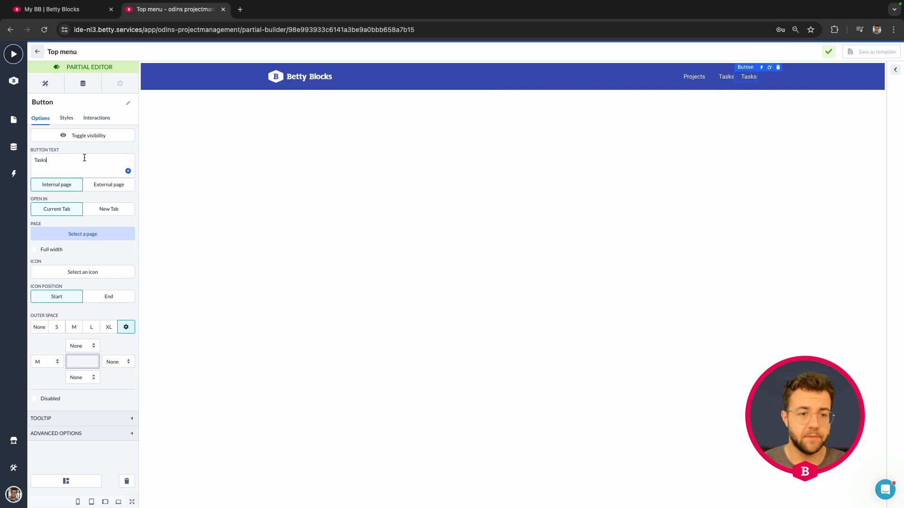
pyautogui.press('super+a')
pyautogui.write('Compan')
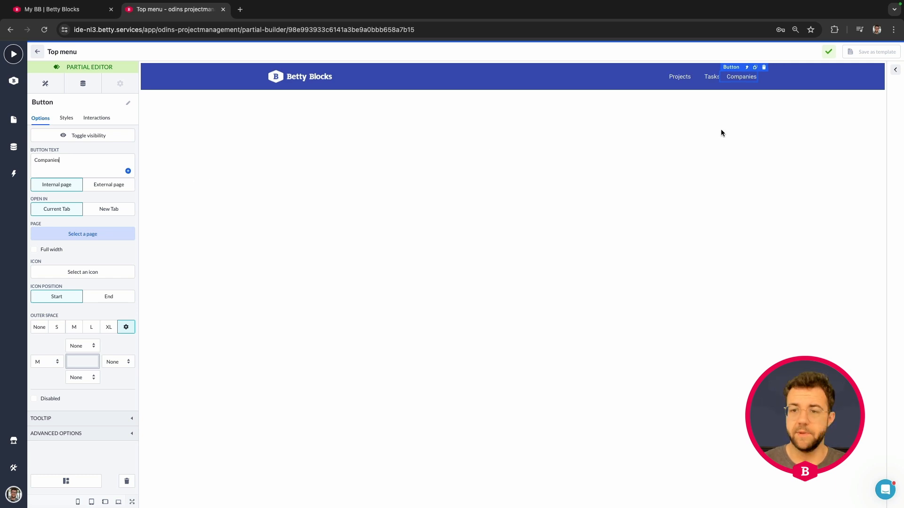
# Step: Link the AppBar logo to the home page
pyautogui.click(678, 76)
pyautogui.click(303, 79)
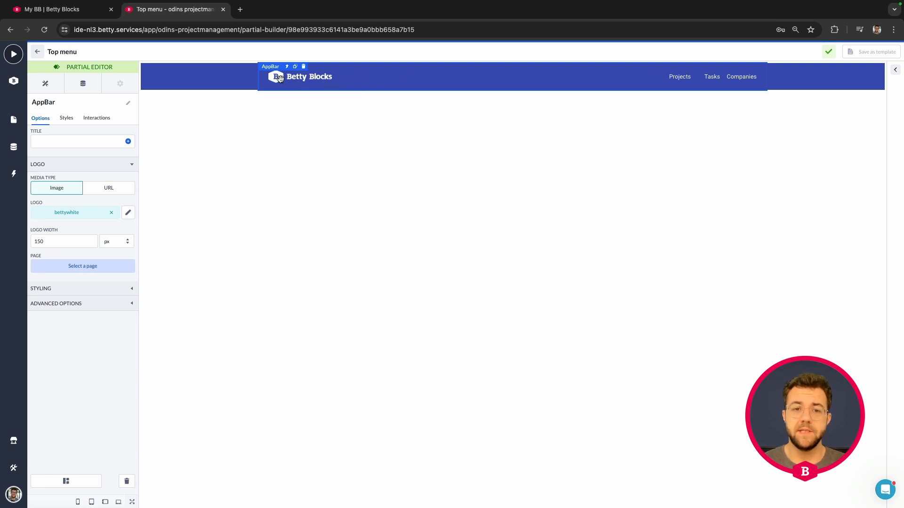
pyautogui.click(69, 266)
pyautogui.click(55, 367)
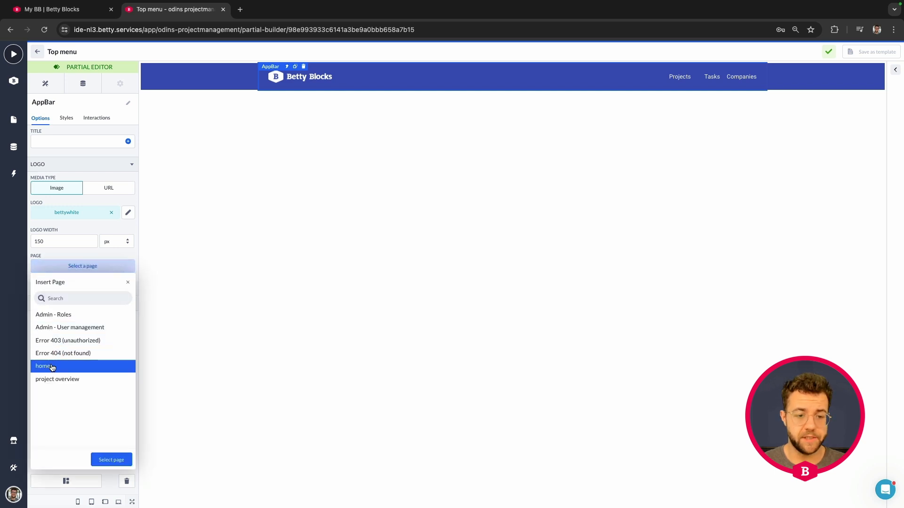
pyautogui.click(113, 460)
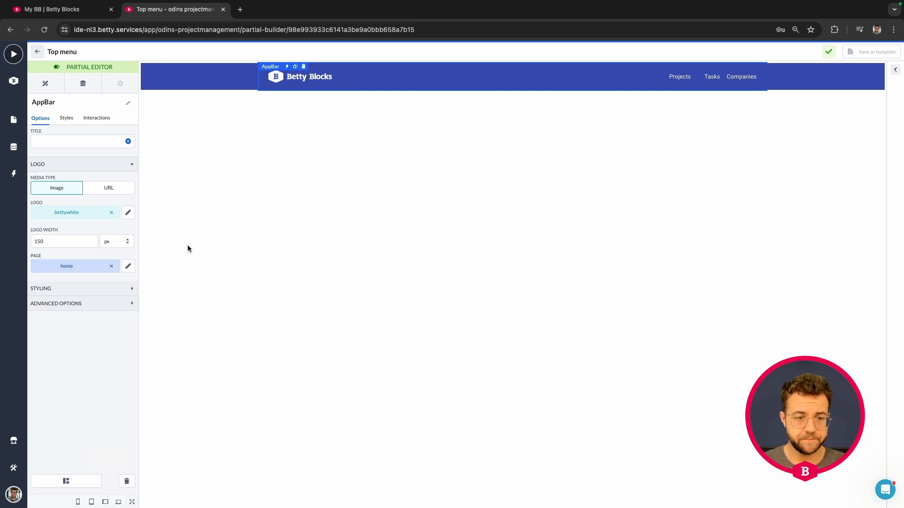
# Step: Link the Projects menu button to the internal project overview page
pyautogui.click(681, 77)
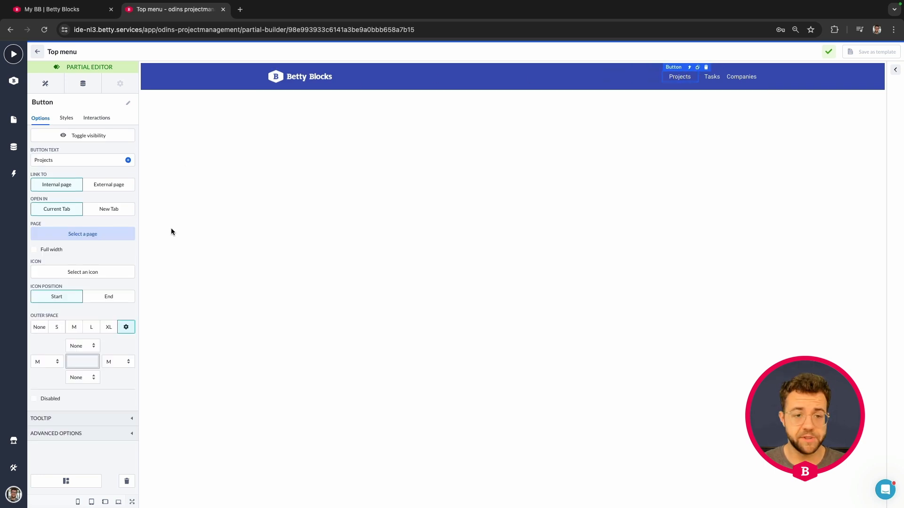
pyautogui.click(102, 235)
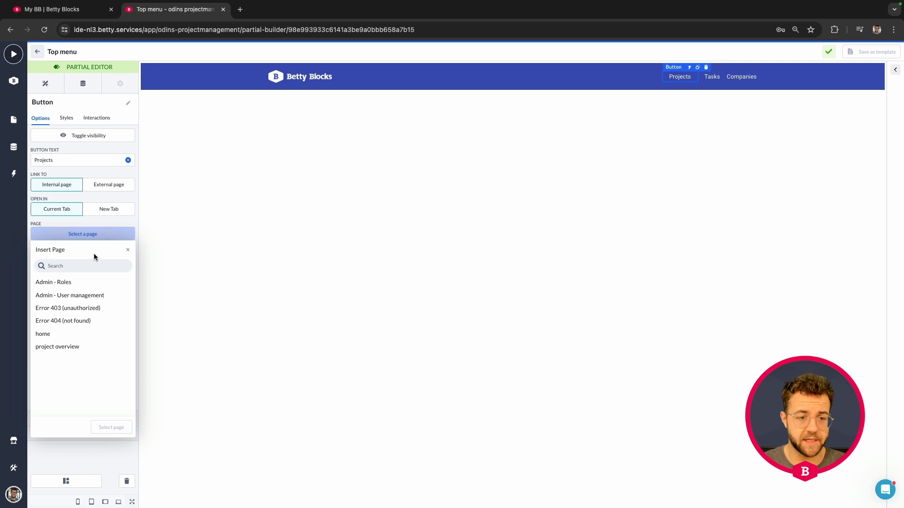
pyautogui.click(55, 347)
pyautogui.click(108, 428)
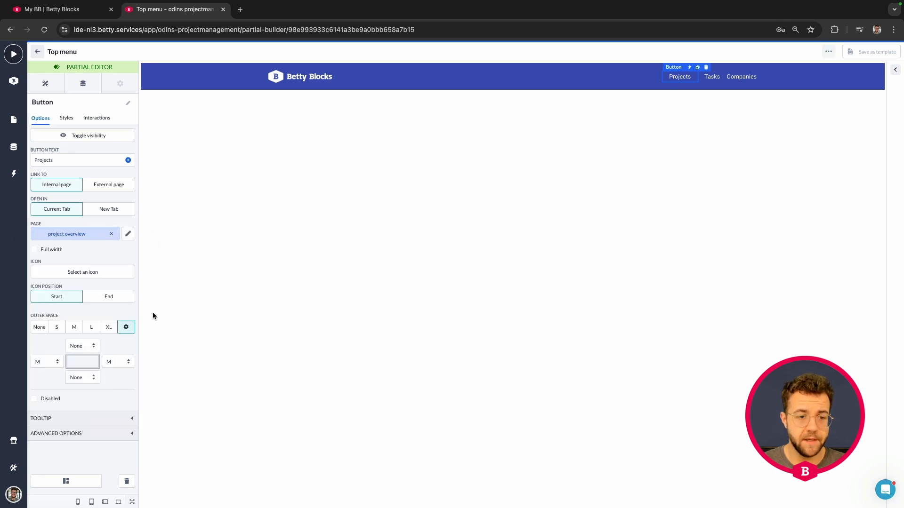
pyautogui.click(714, 79)
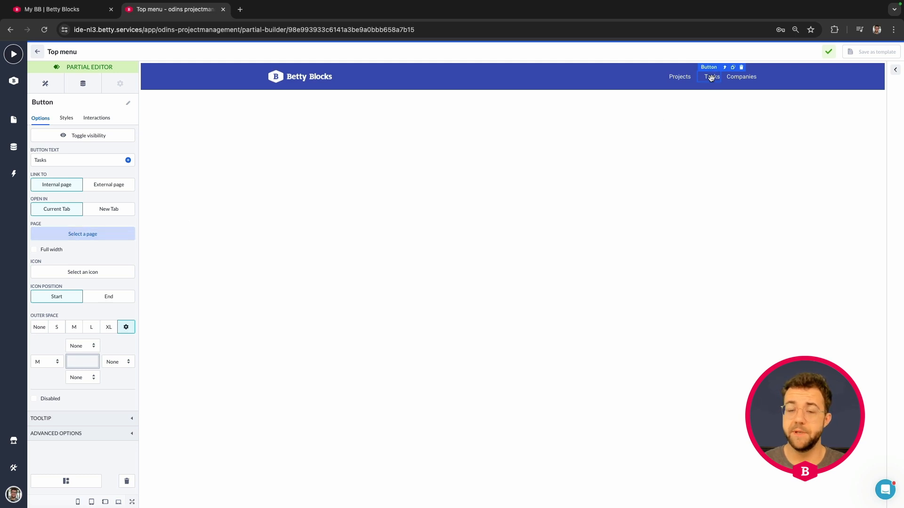
pyautogui.click(750, 78)
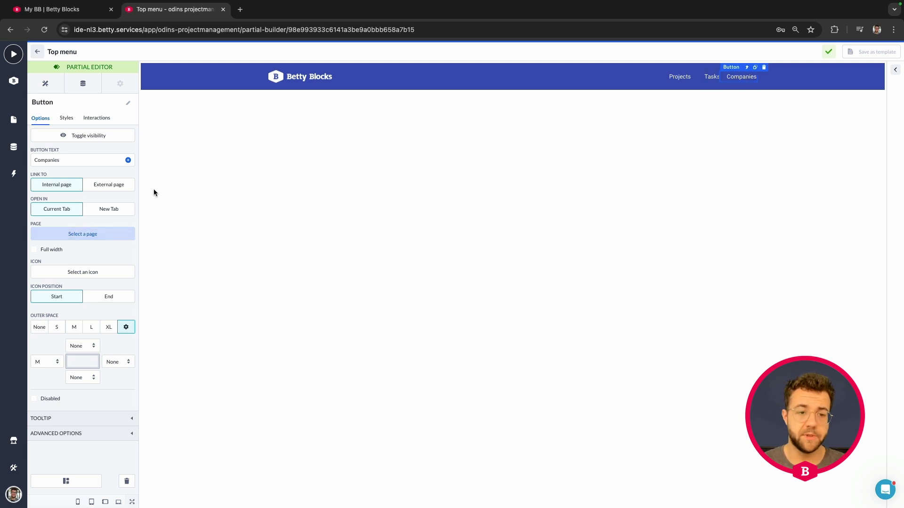
pyautogui.click(83, 237)
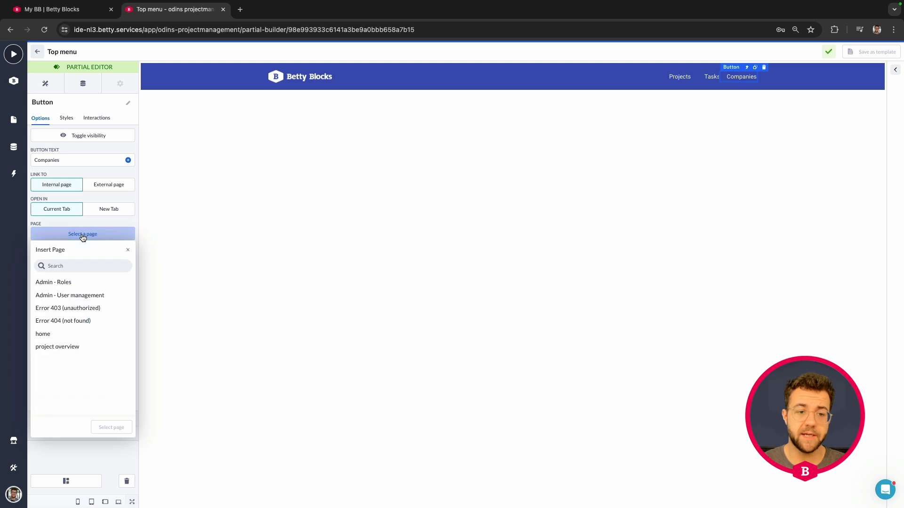
pyautogui.click(127, 251)
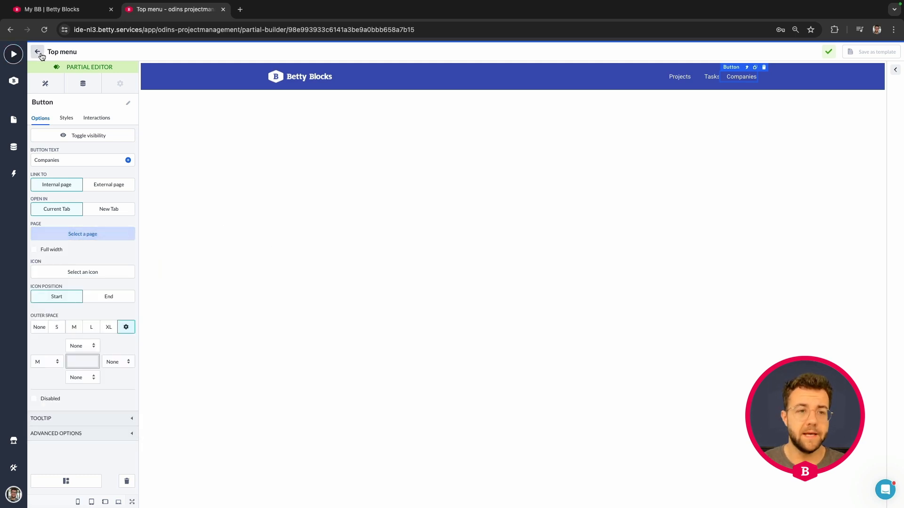
# Step: Leave the top menu partial, return to the project overview page and select its Card view
pyautogui.click(411, 83)
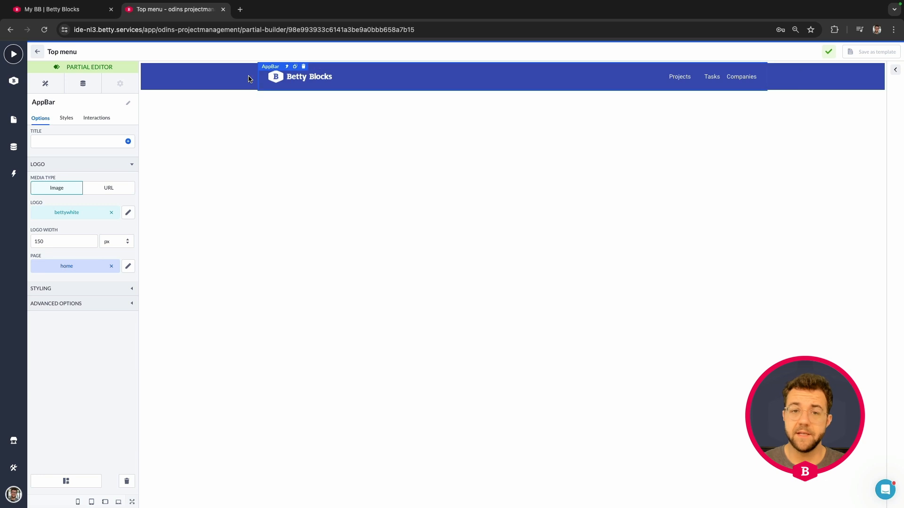
pyautogui.click(37, 52)
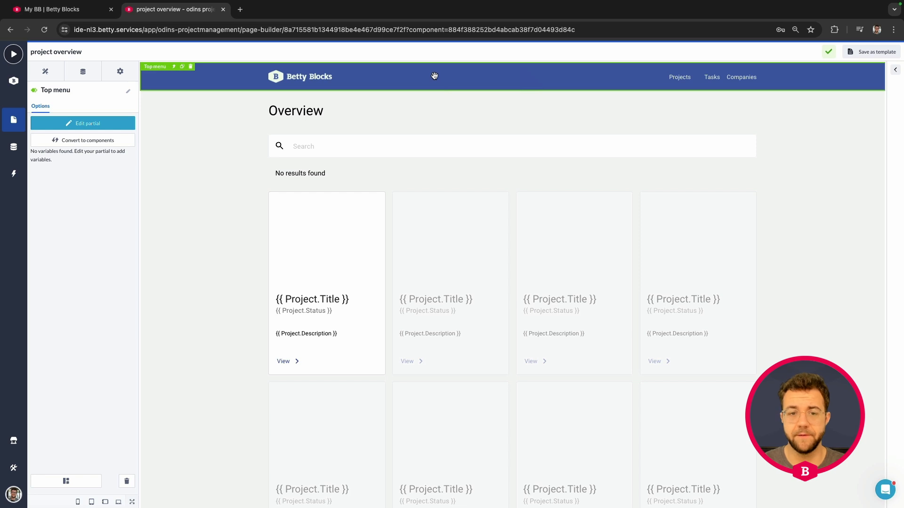
pyautogui.click(214, 161)
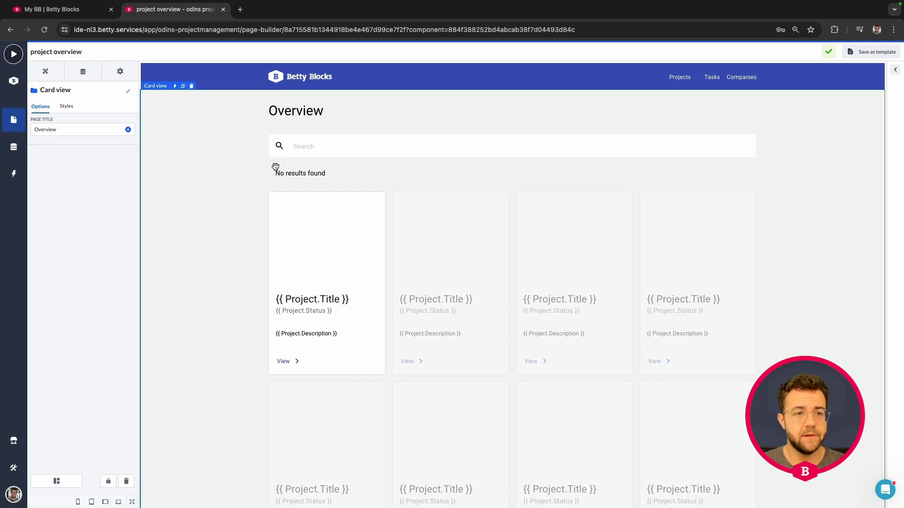
# Step: Launch the project overview page in the running application and log in with the saved account e-mail and password
pyautogui.click(13, 55)
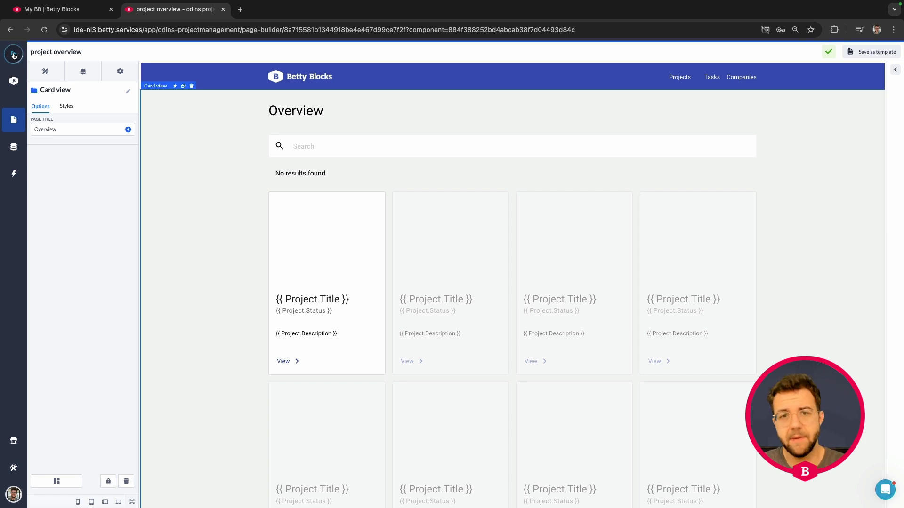
pyautogui.click(14, 55)
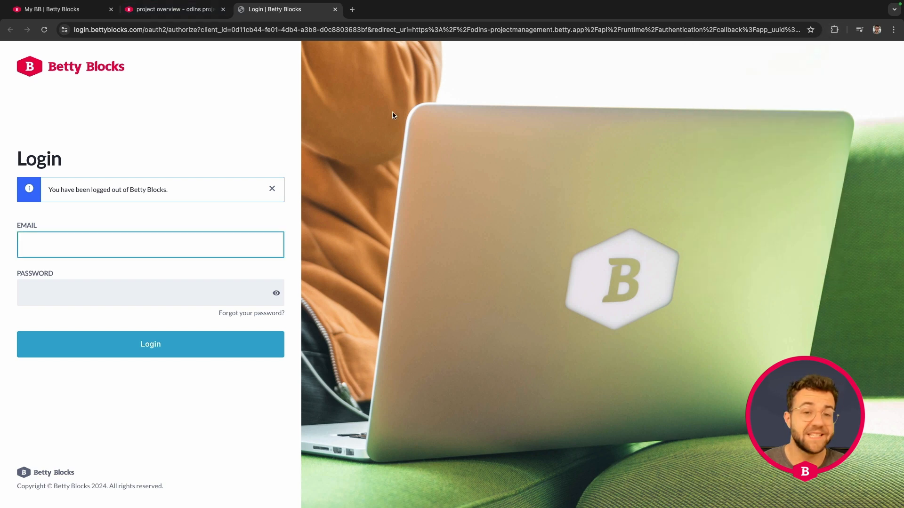
pyautogui.click(162, 246)
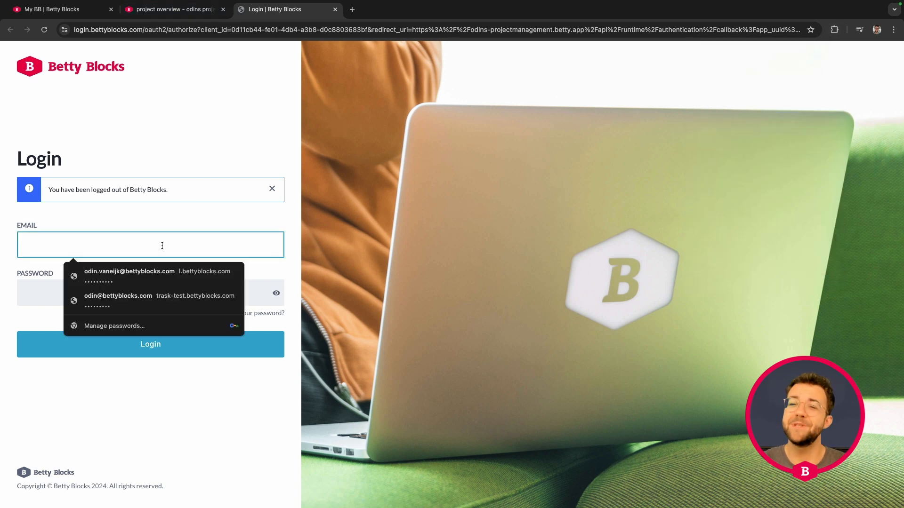
pyautogui.click(188, 279)
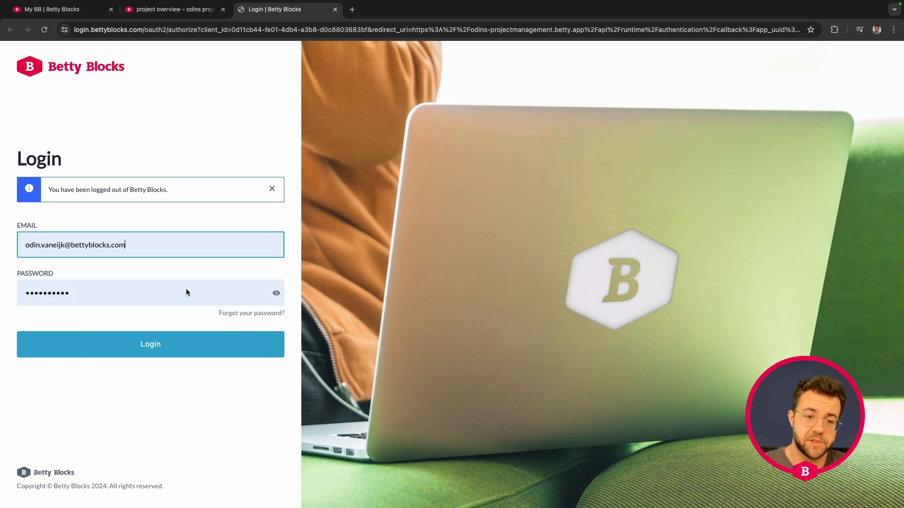
pyautogui.click(156, 351)
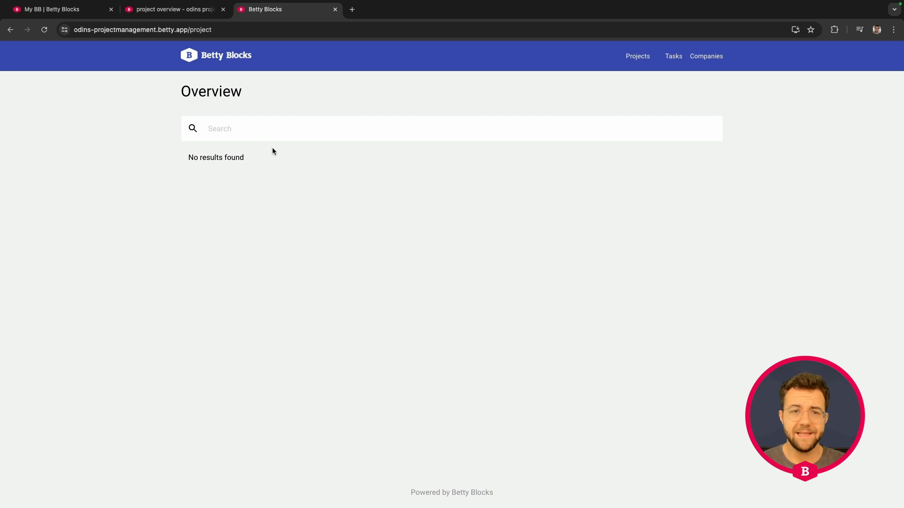
# Step: Test the top menu logo's link in the running application and open the home page in the page builder
pyautogui.click(209, 59)
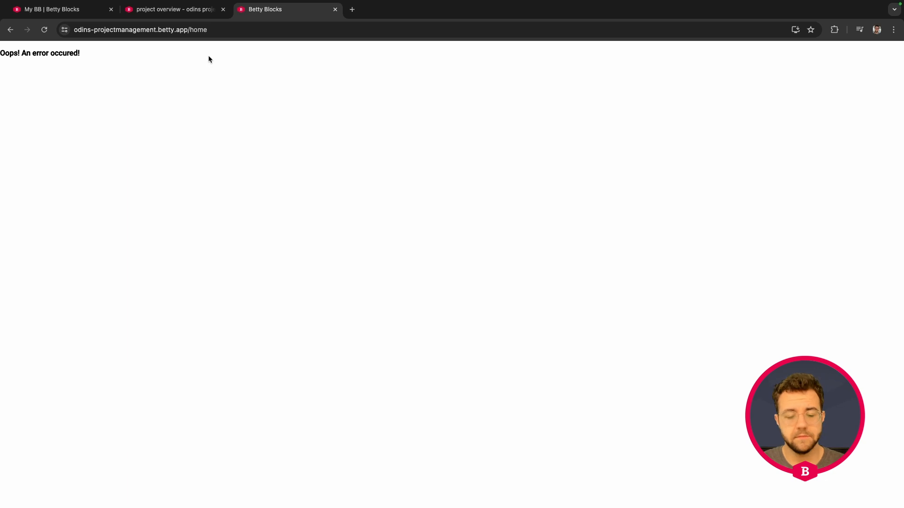
pyautogui.click(193, 15)
pyautogui.click(13, 120)
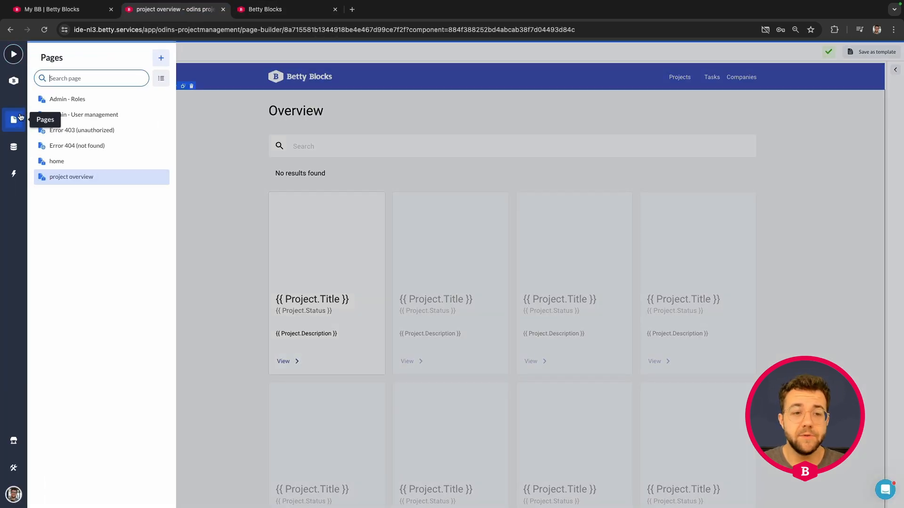
pyautogui.click(65, 162)
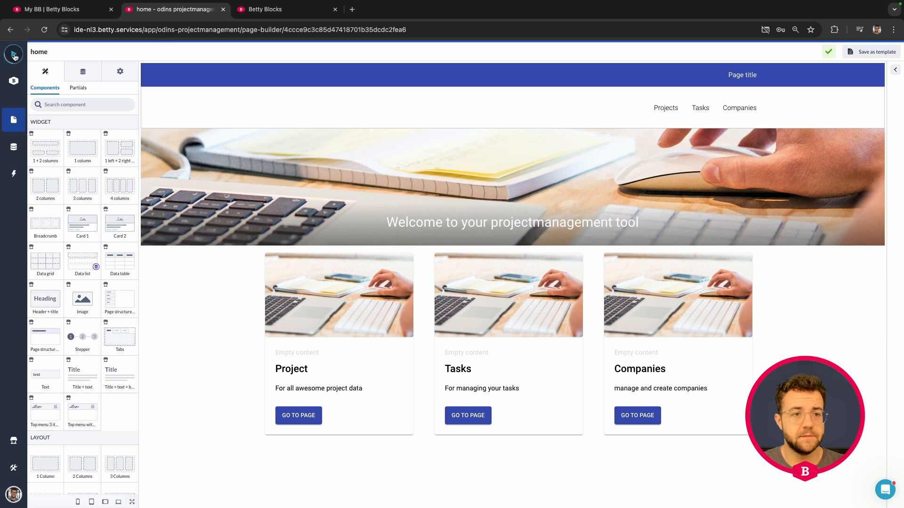
# Step: Link the Project card on the home page to the project overview page
pyautogui.click(302, 417)
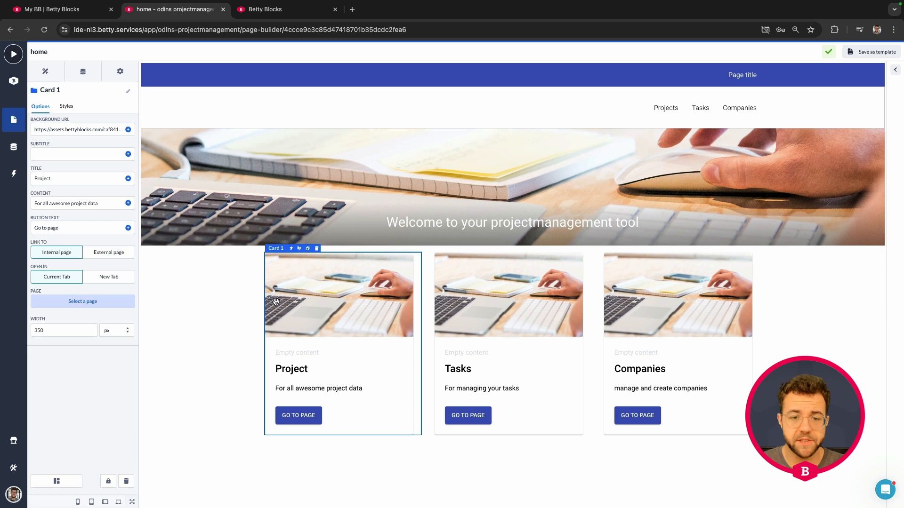
pyautogui.click(82, 302)
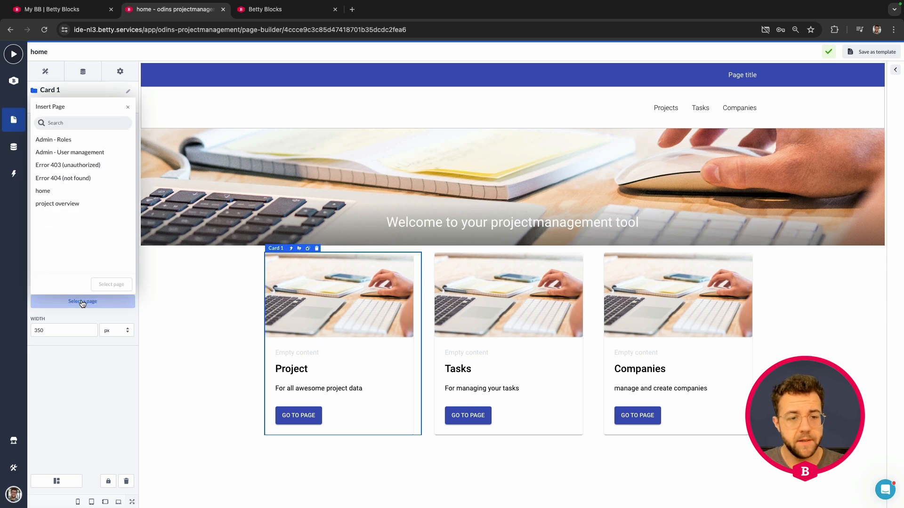
pyautogui.click(66, 207)
pyautogui.click(116, 284)
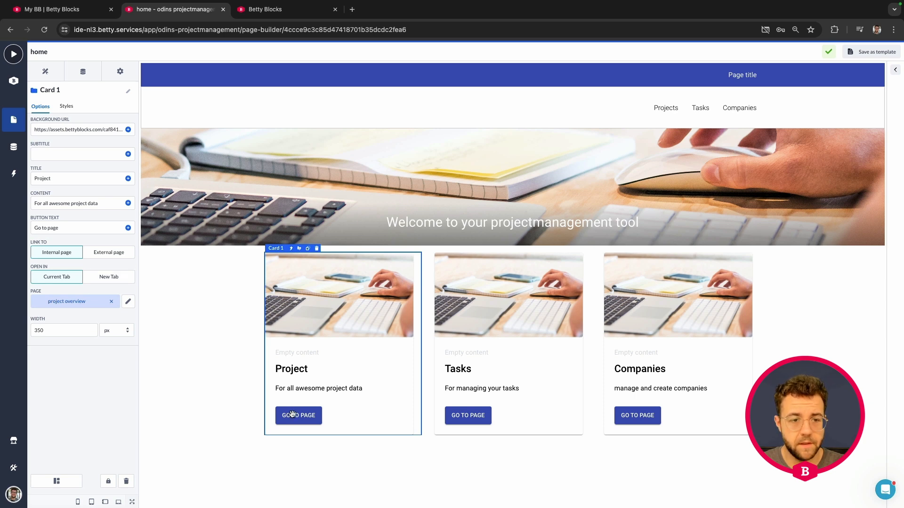
# Step: Set the Project card's button text to "Project overview"
pyautogui.click(71, 228)
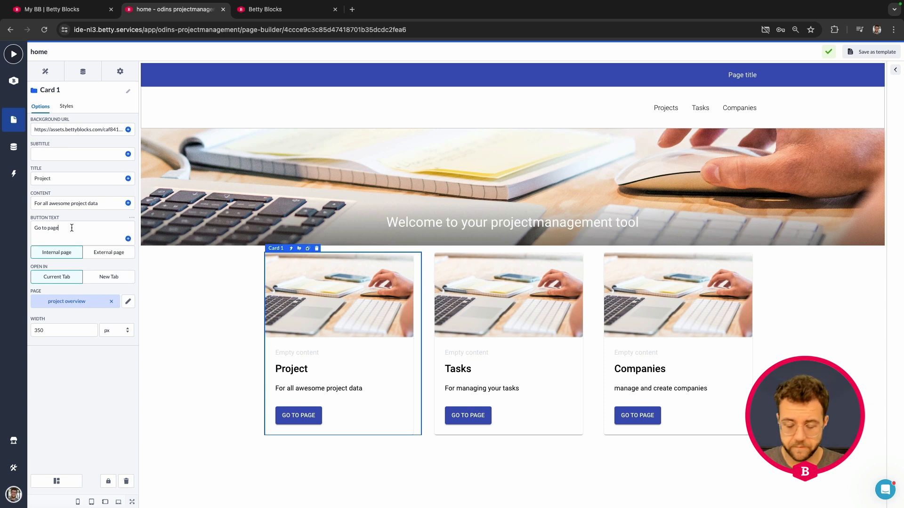
pyautogui.hotkey('ctrl', 'a')
pyautogui.press('BackSpace')
pyautogui.write('Project overv')
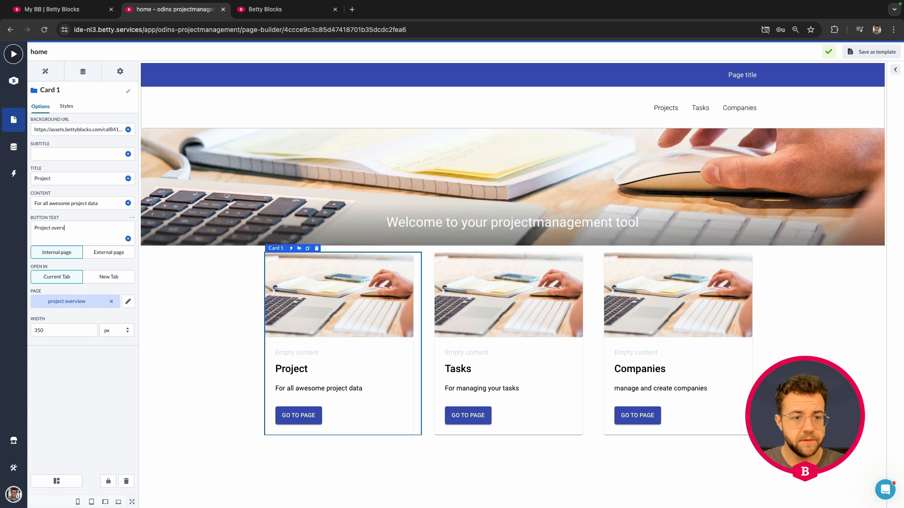
pyautogui.write('iew')
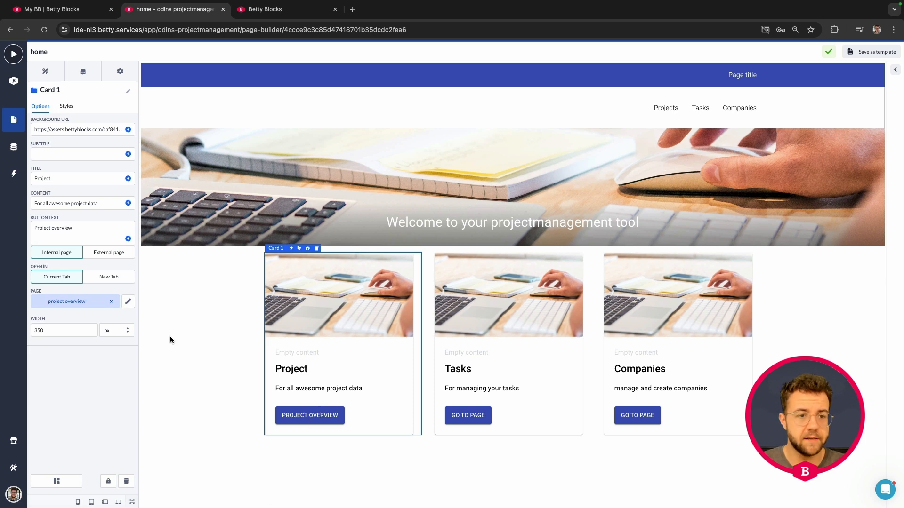
pyautogui.click(170, 339)
pyautogui.click(292, 399)
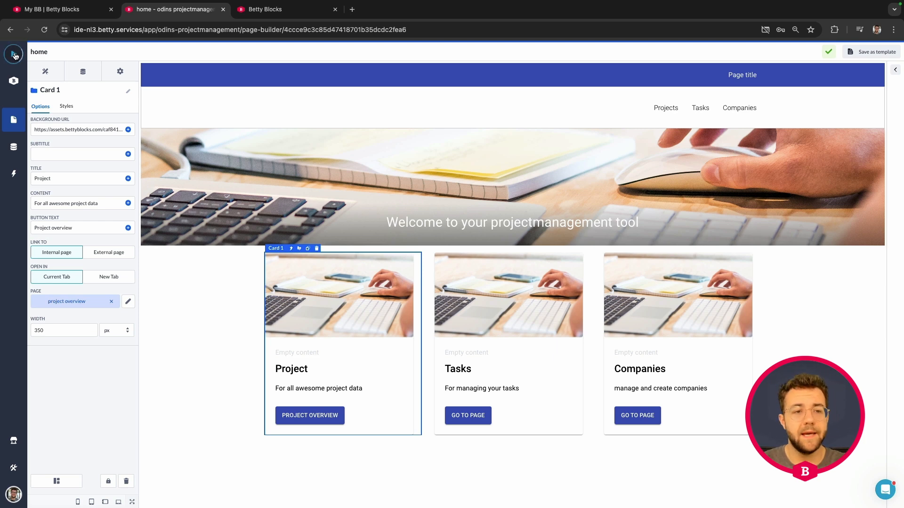
# Step: Launch the home page and test navigation through the Project overview button and back through the logo
pyautogui.click(14, 56)
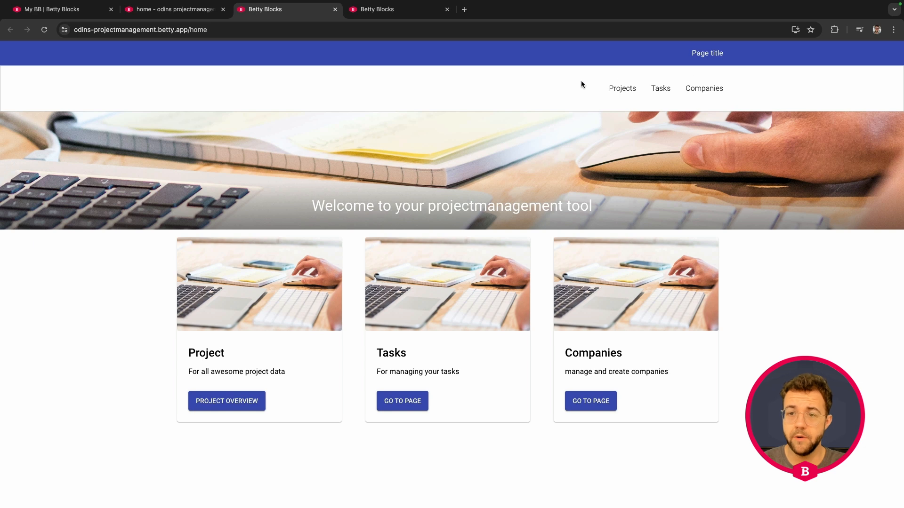
pyautogui.click(231, 401)
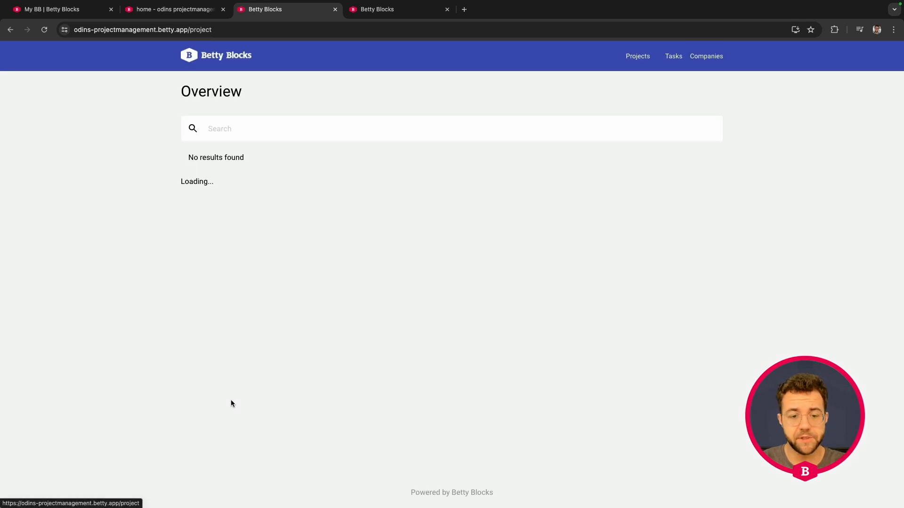
pyautogui.click(192, 56)
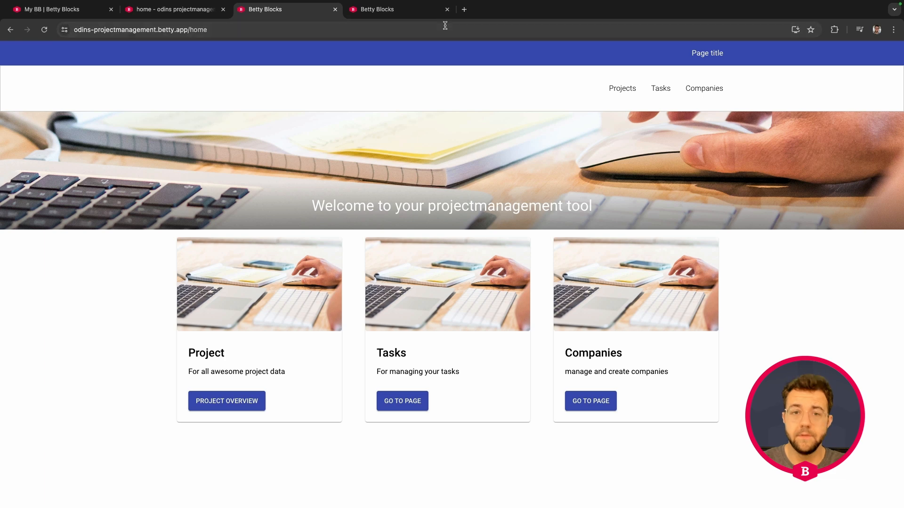
# Step: Close both running application tabs and open the odins projectmanagement dashboard
pyautogui.click(335, 10)
pyautogui.click(335, 10)
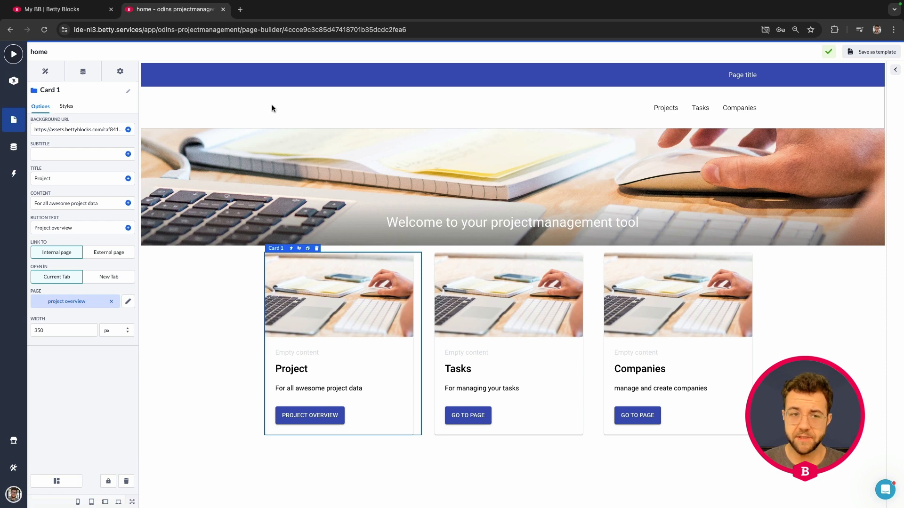
pyautogui.click(4, 84)
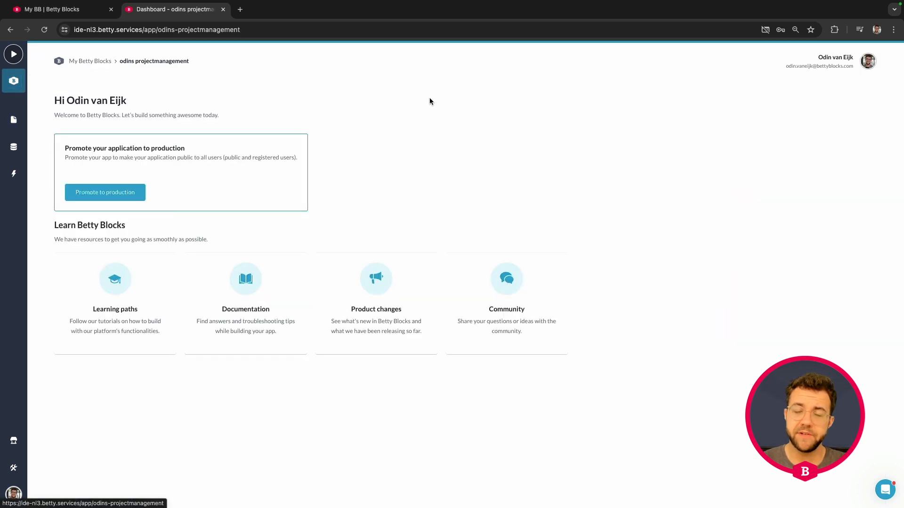